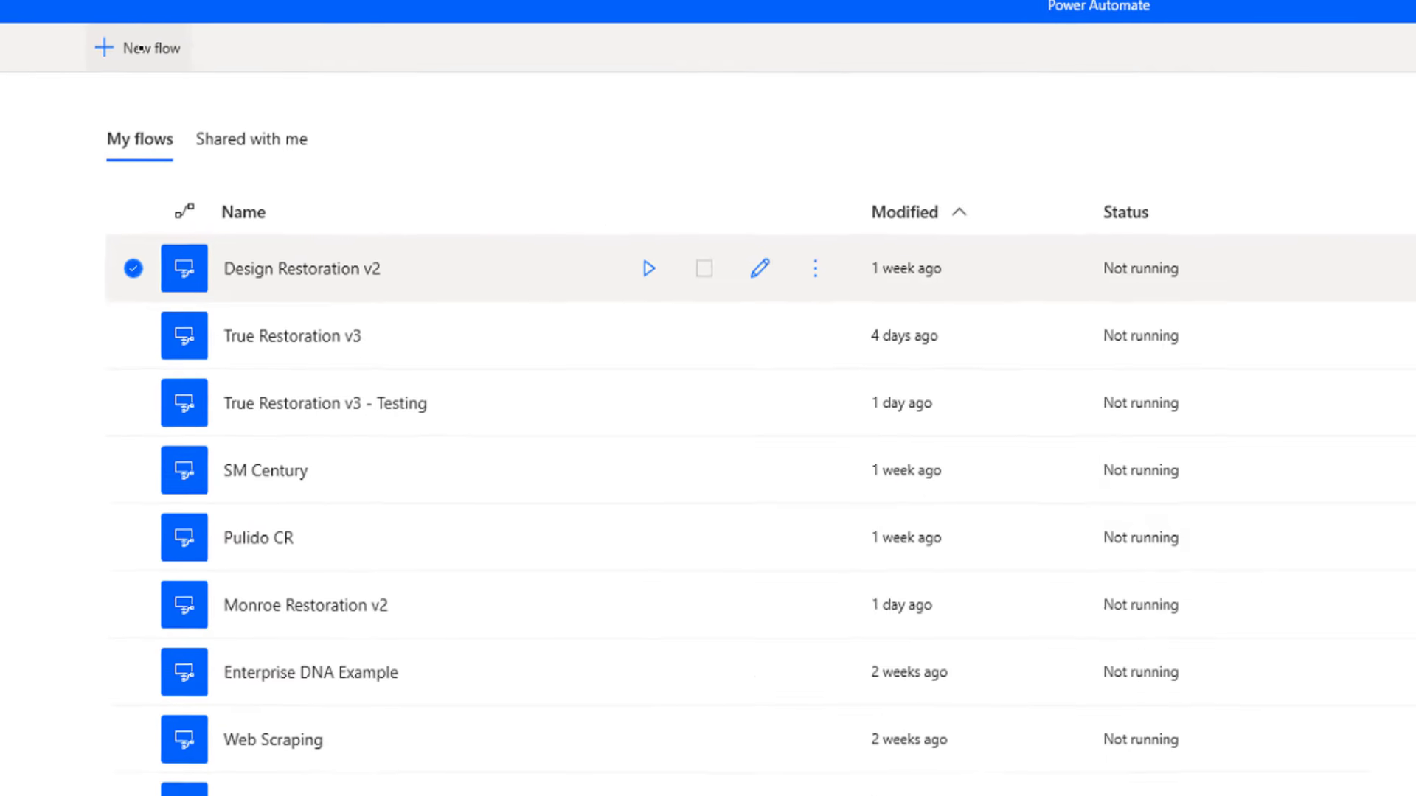
Create a new desktop flow named 'SharePoint Test'
click(161, 59)
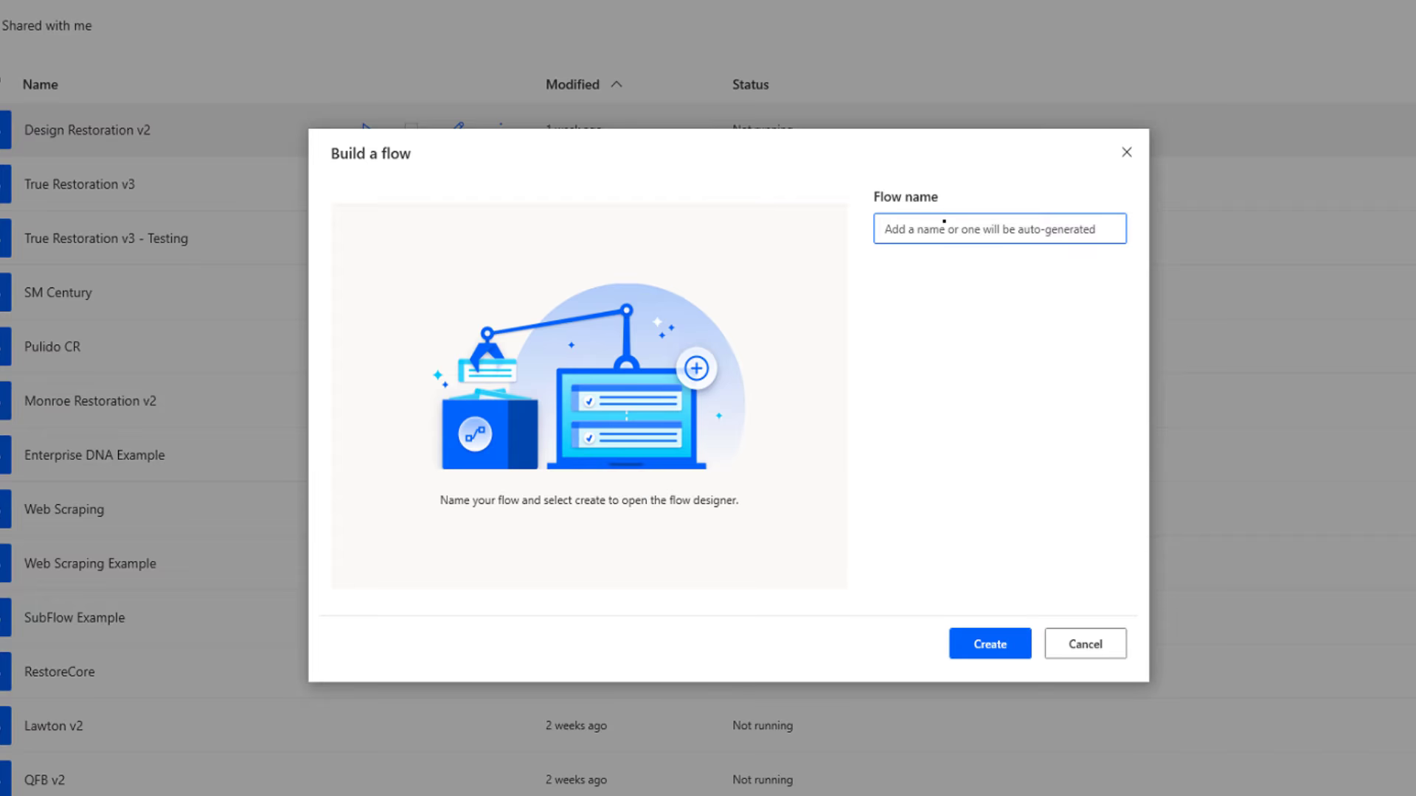
text(SharePoint)
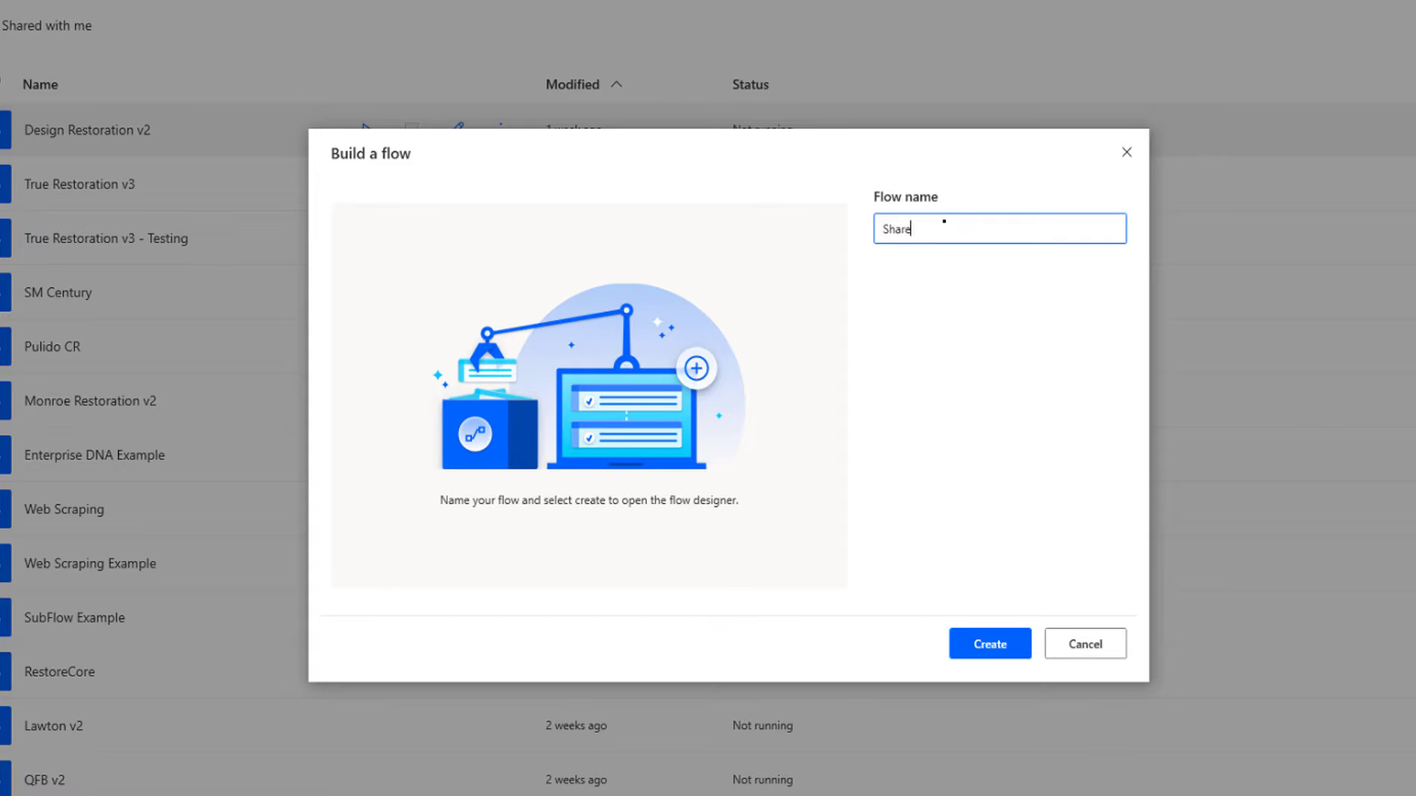
text( Test)
click(989, 643)
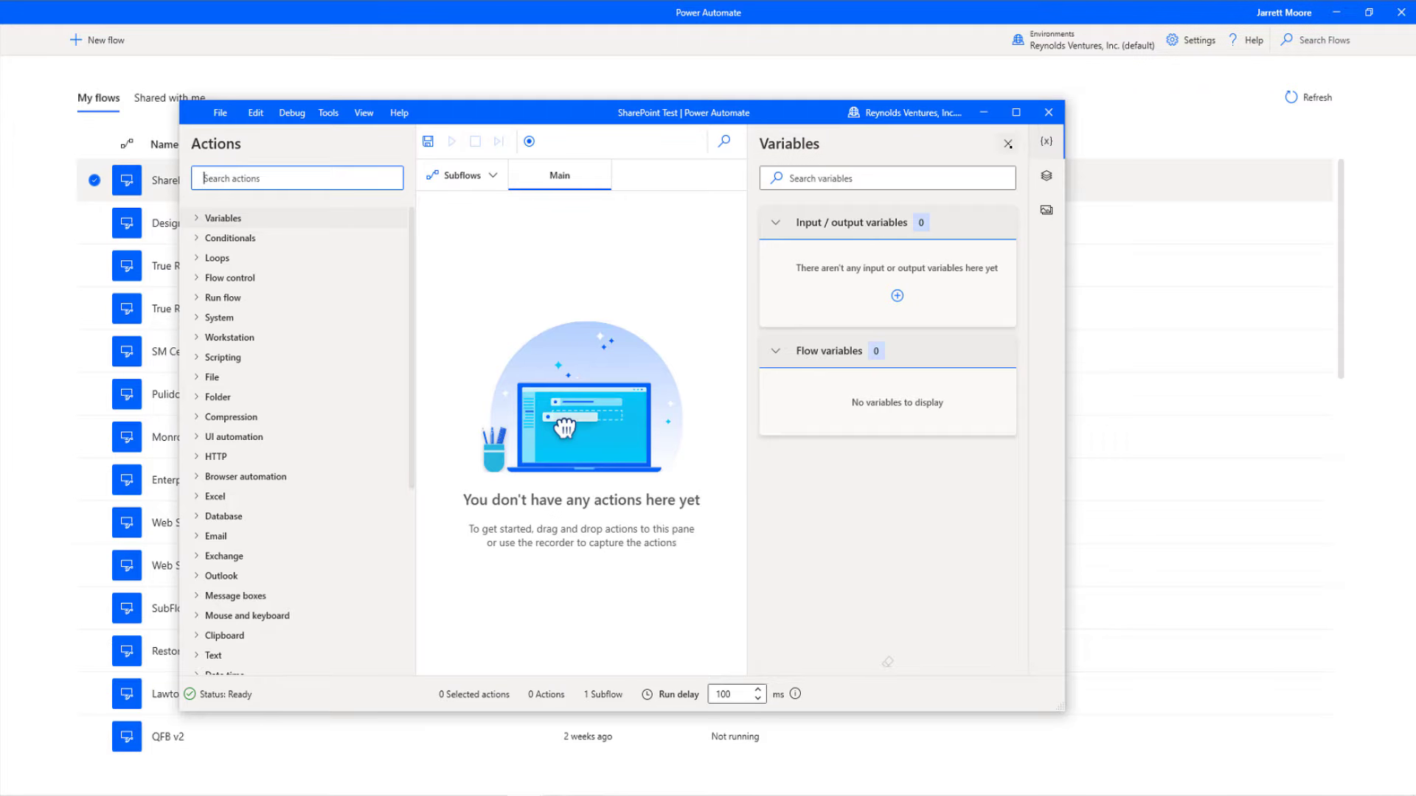
Close the Variables pane, widen the Actions pane, and filter the actions by 'excel'
click(1008, 145)
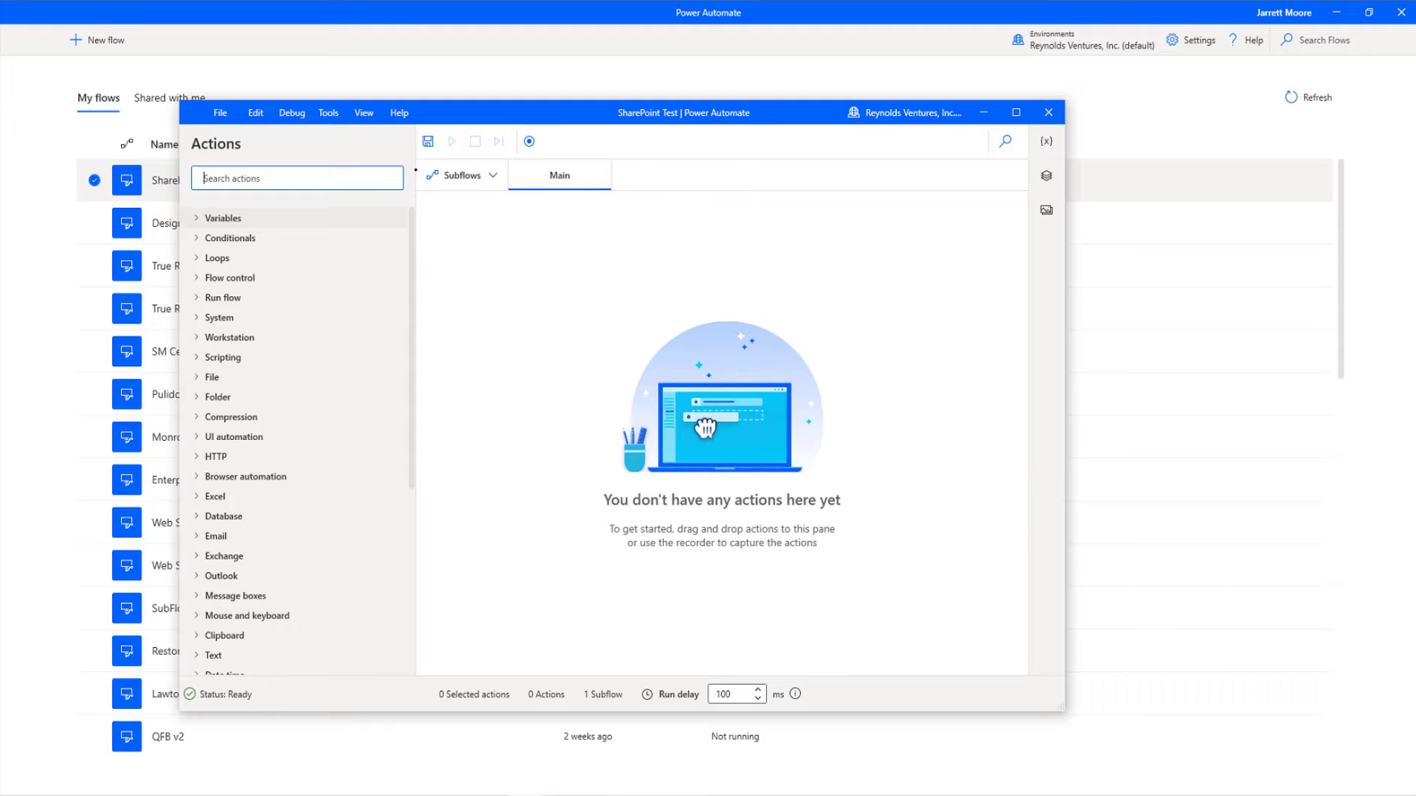
drag(415, 171, 499, 175)
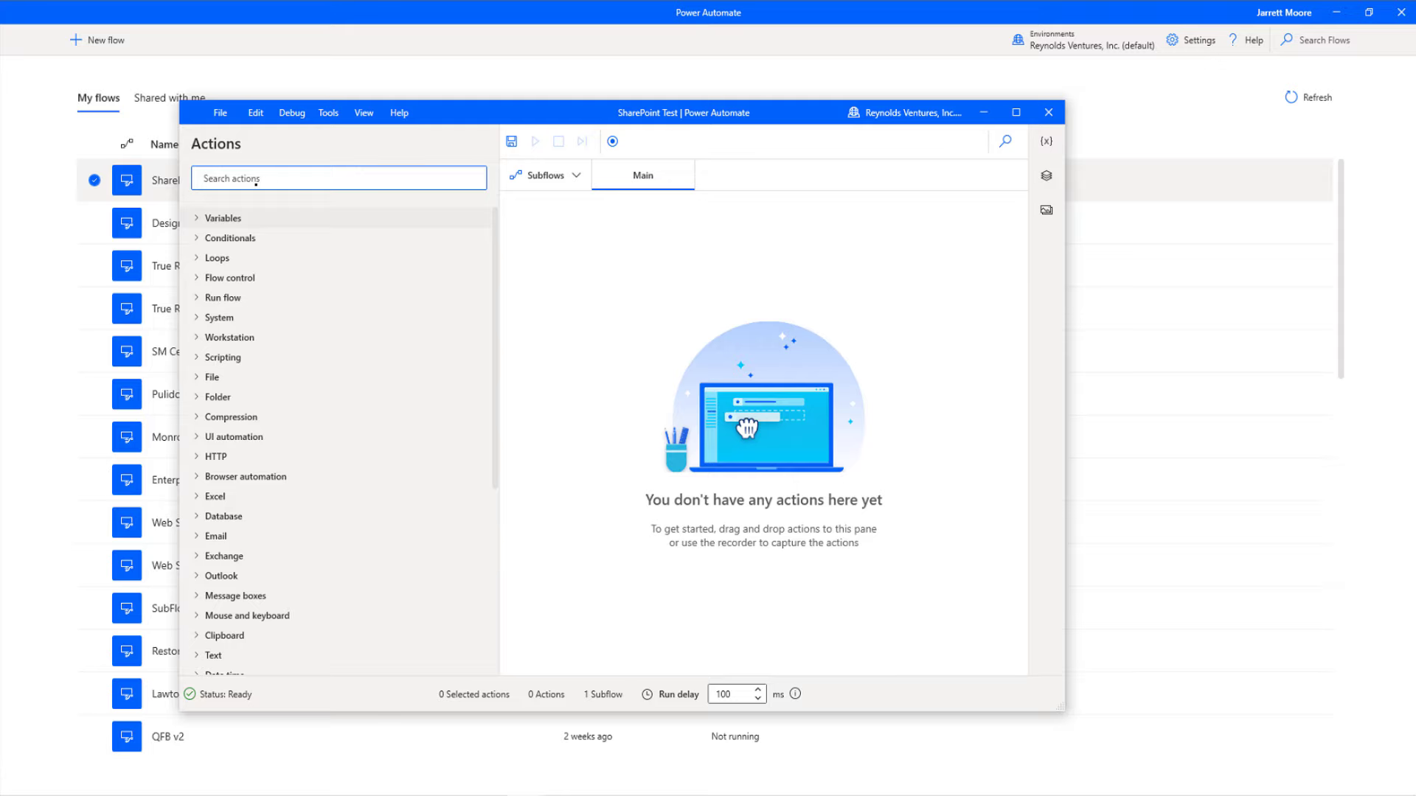
text(excel)
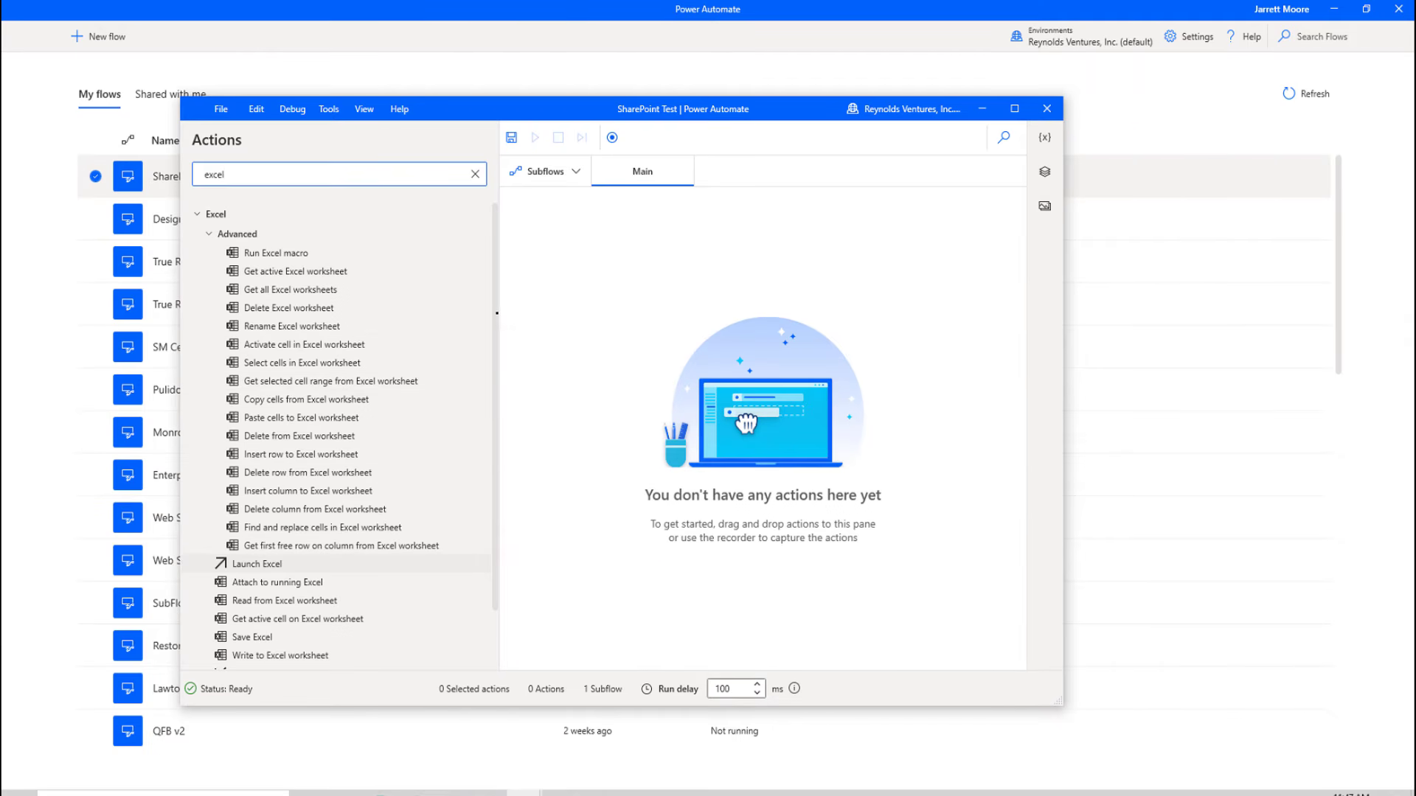
drag(495, 339, 494, 361)
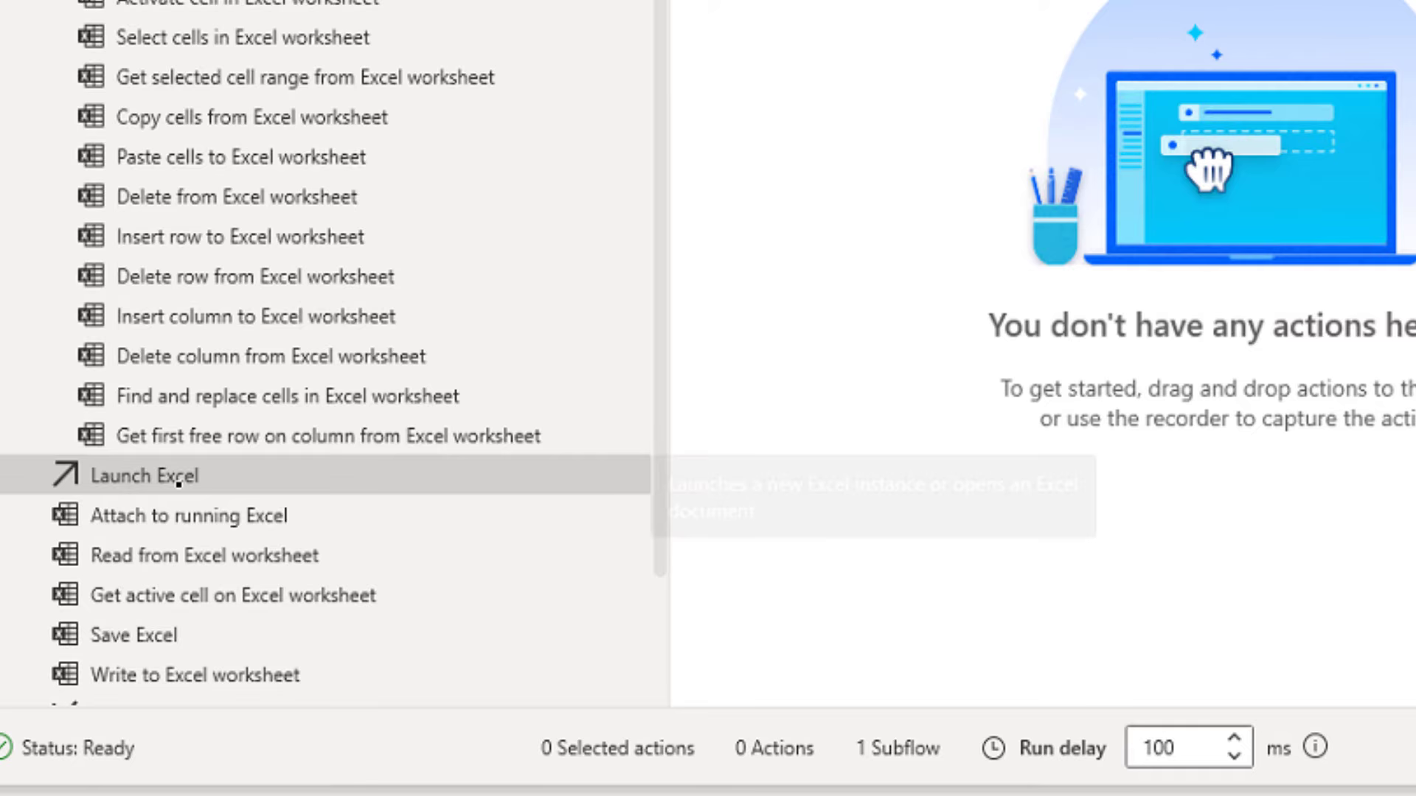
Add a Launch Excel action set to 'and open the following document' and browse for its file
double_click(178, 483)
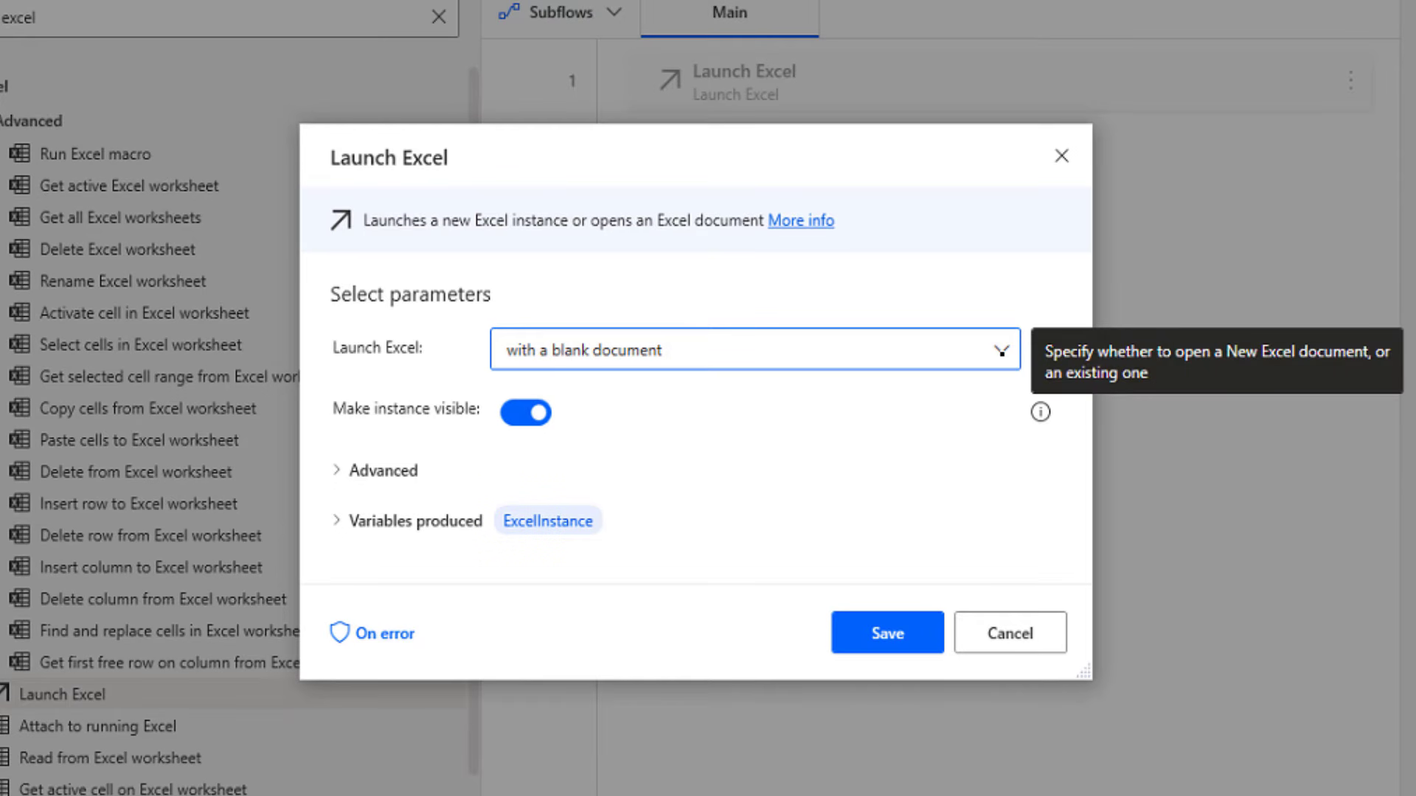
click(1000, 350)
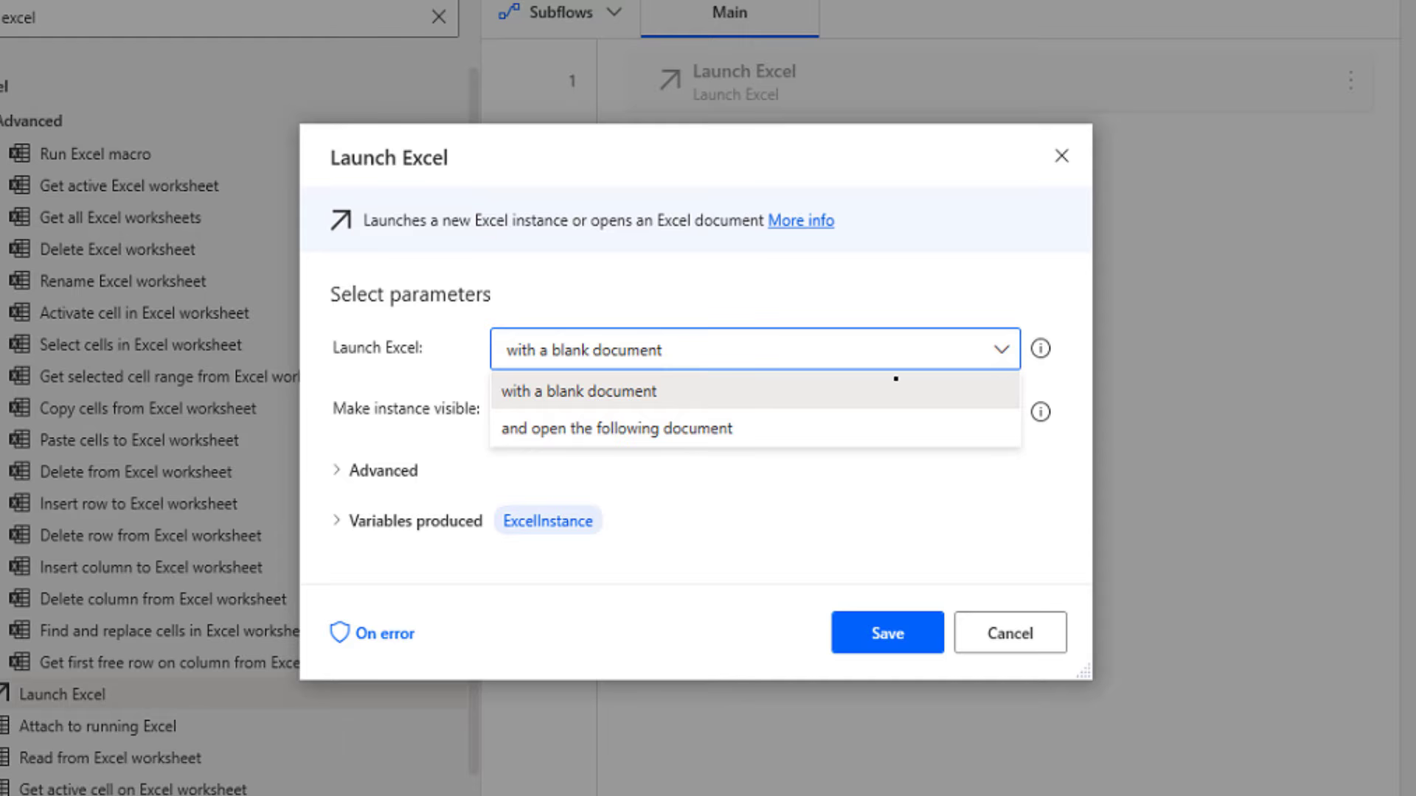
click(591, 430)
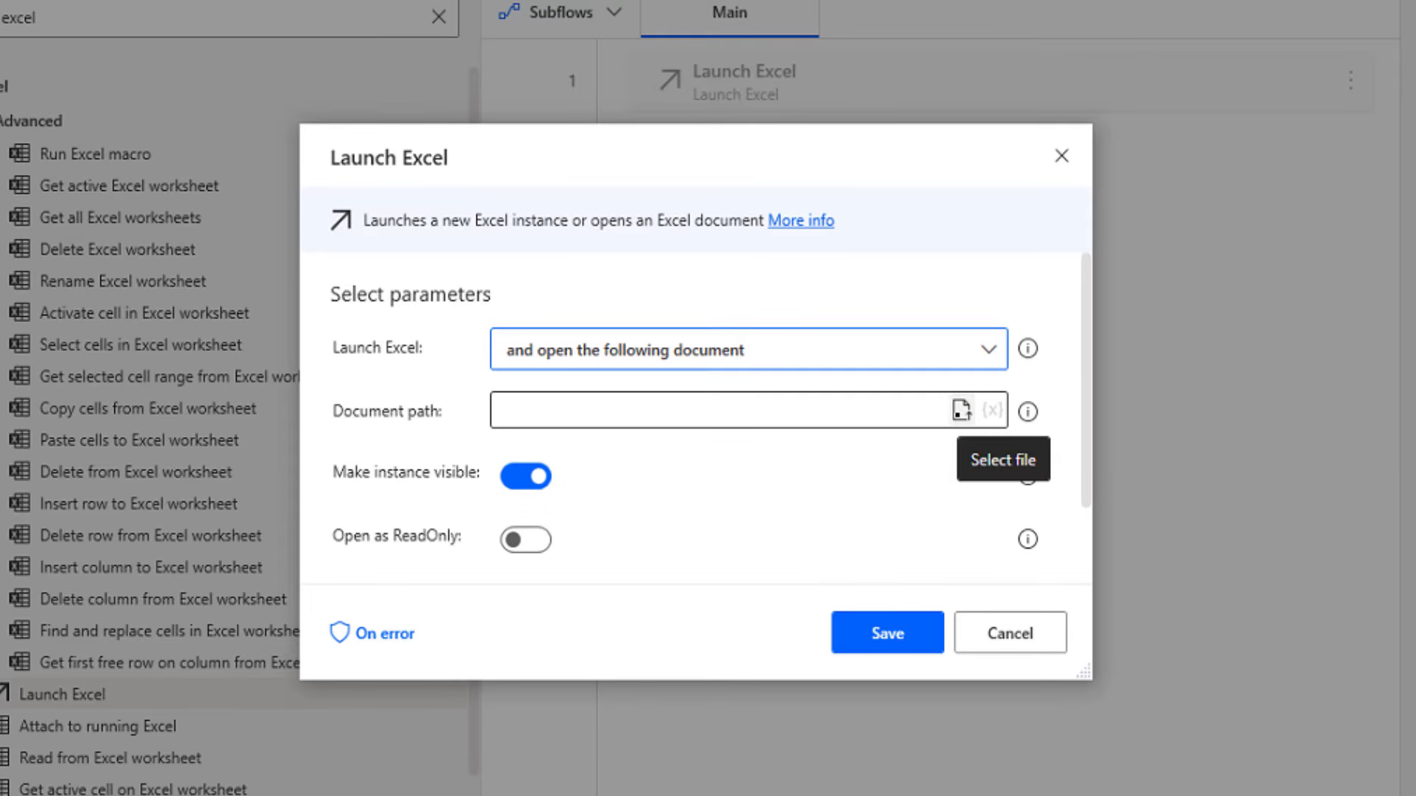
click(961, 410)
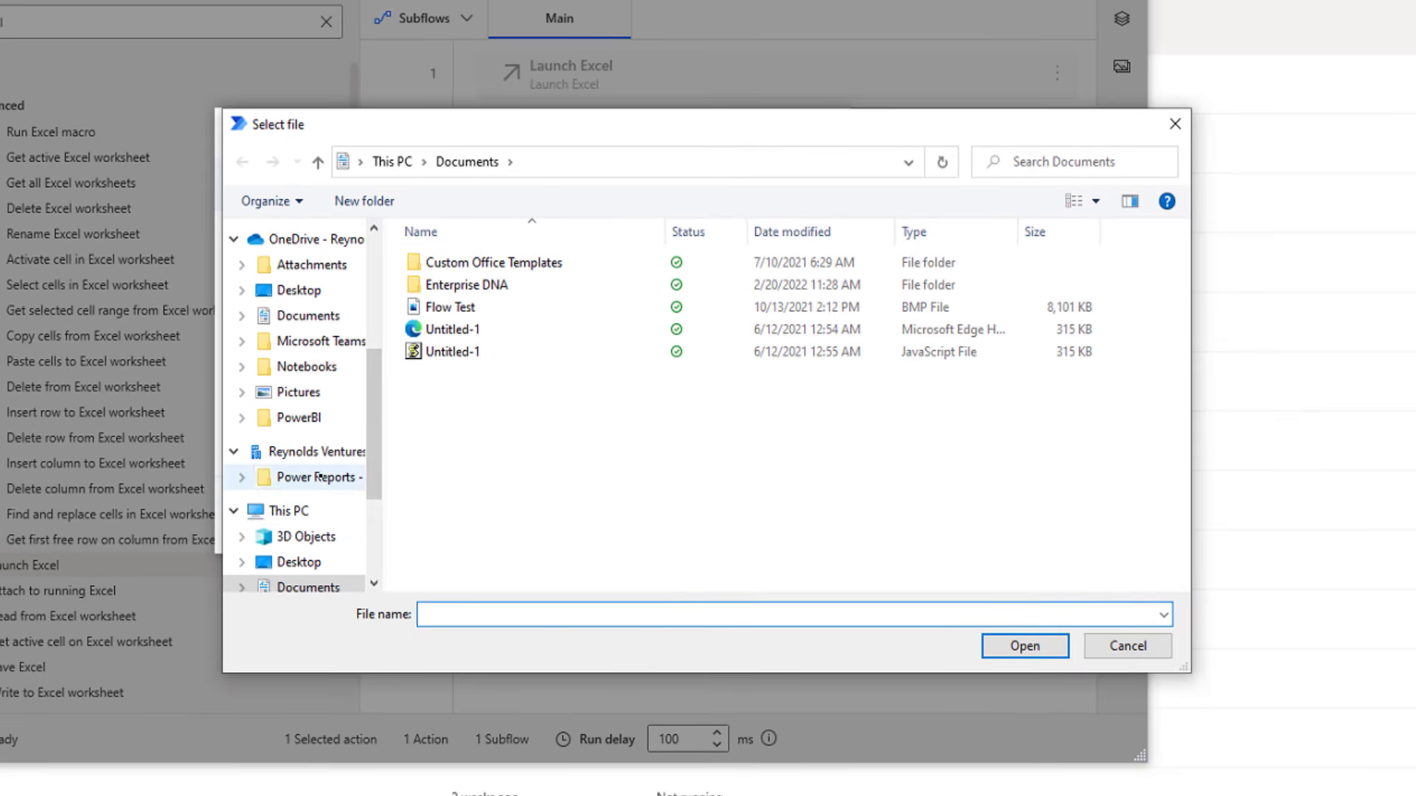
Choose Challenge 1 Data from Power Reports - Documents as the document path
click(316, 477)
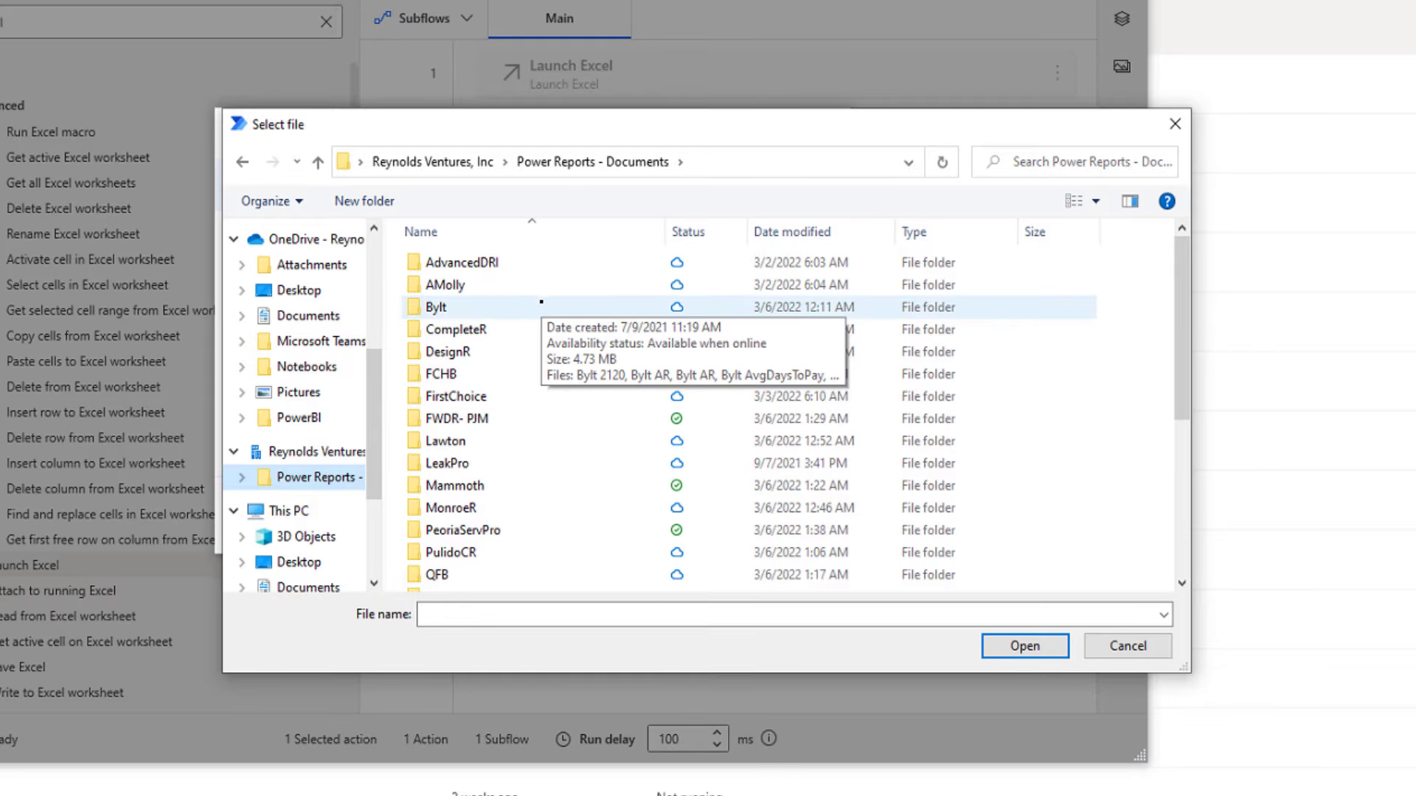
scroll(541, 302, down, 4)
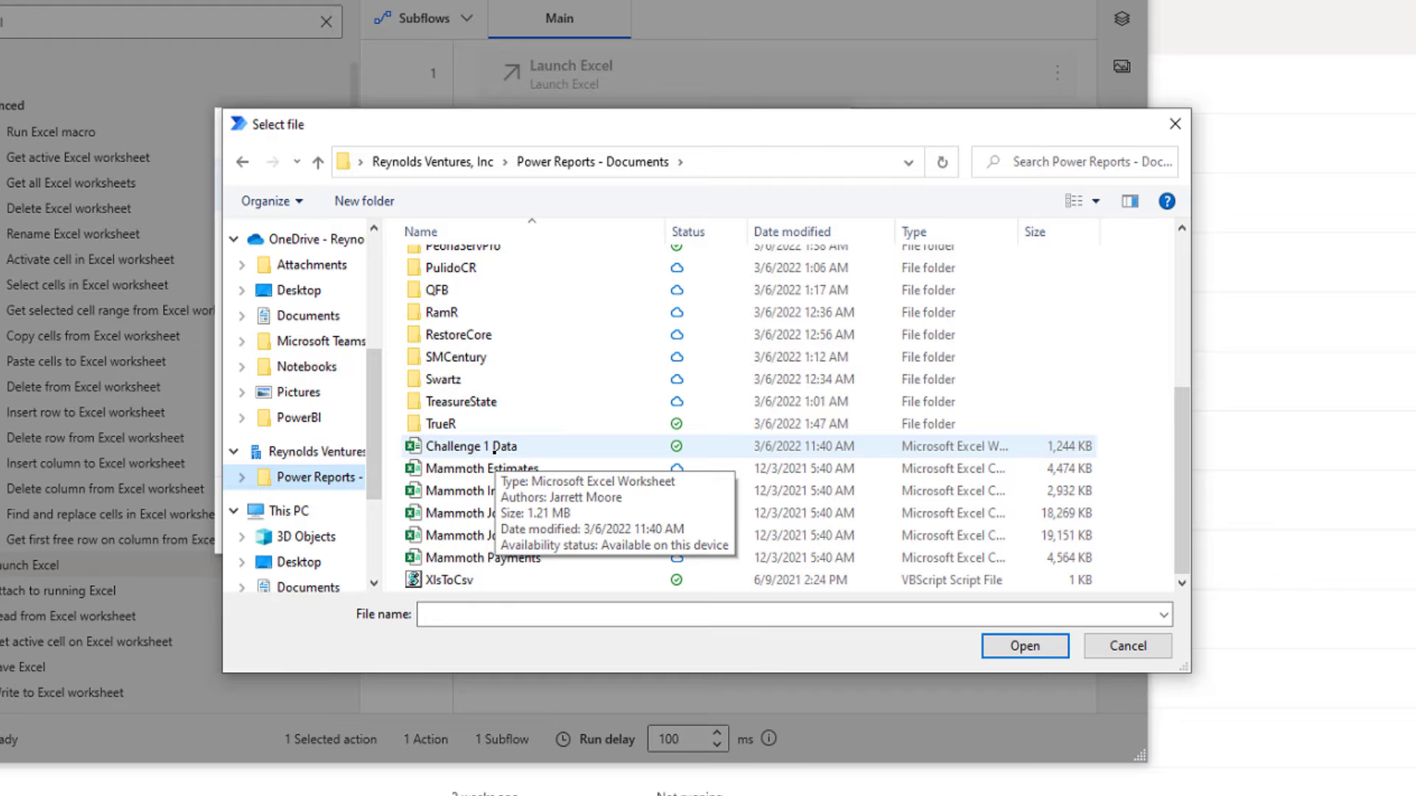
click(494, 450)
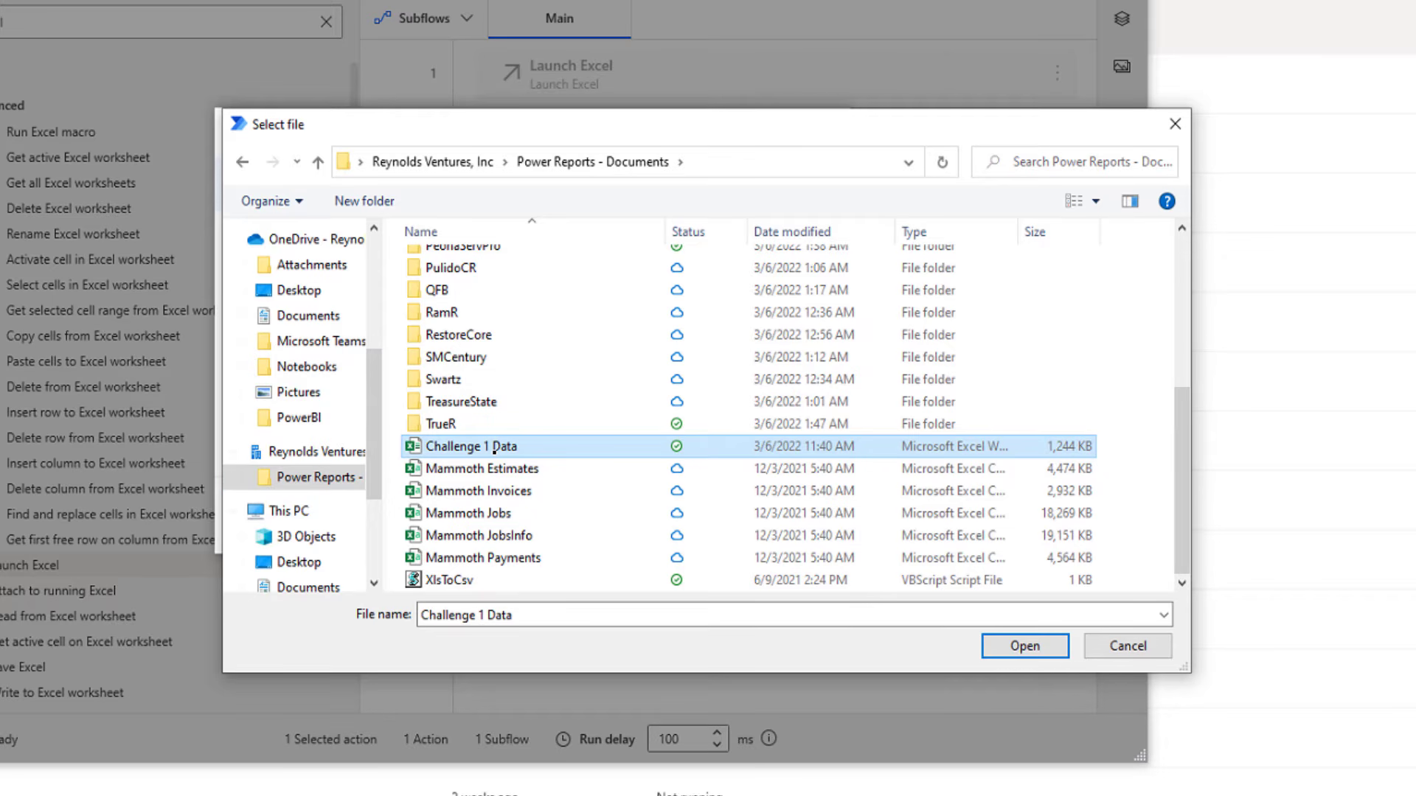
click(1025, 647)
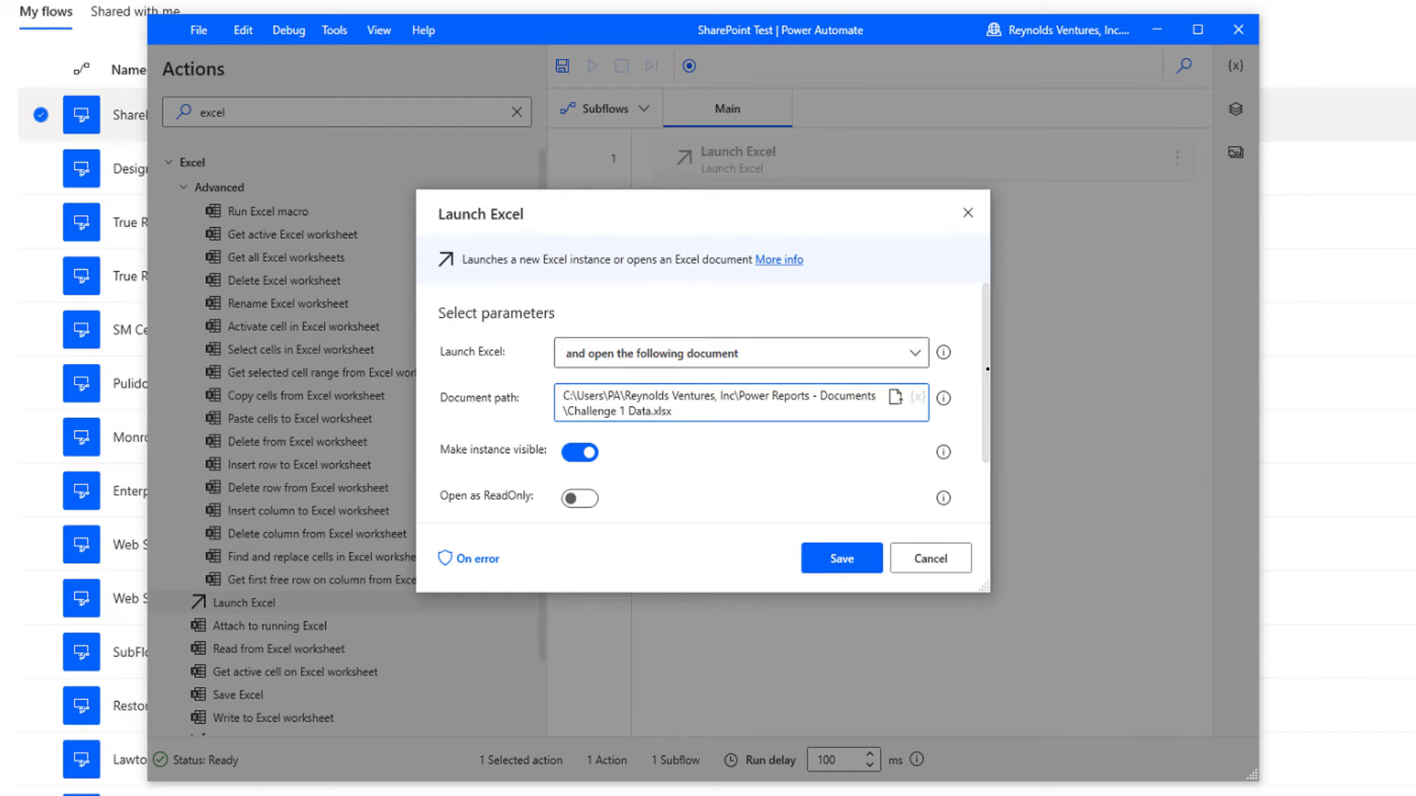
Enter the workbook password under Advanced and save the Launch Excel action
scroll(981, 428, down, 2)
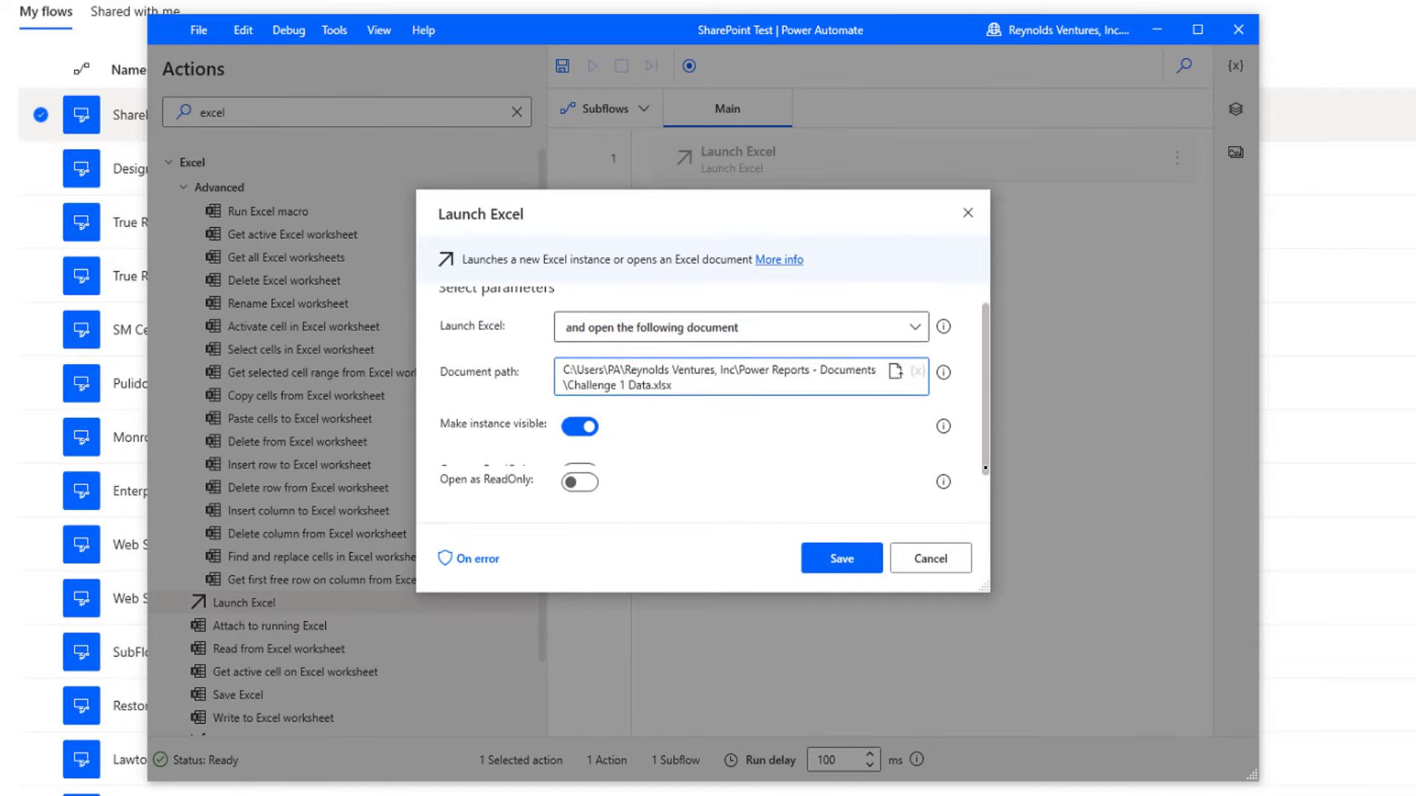
click(443, 464)
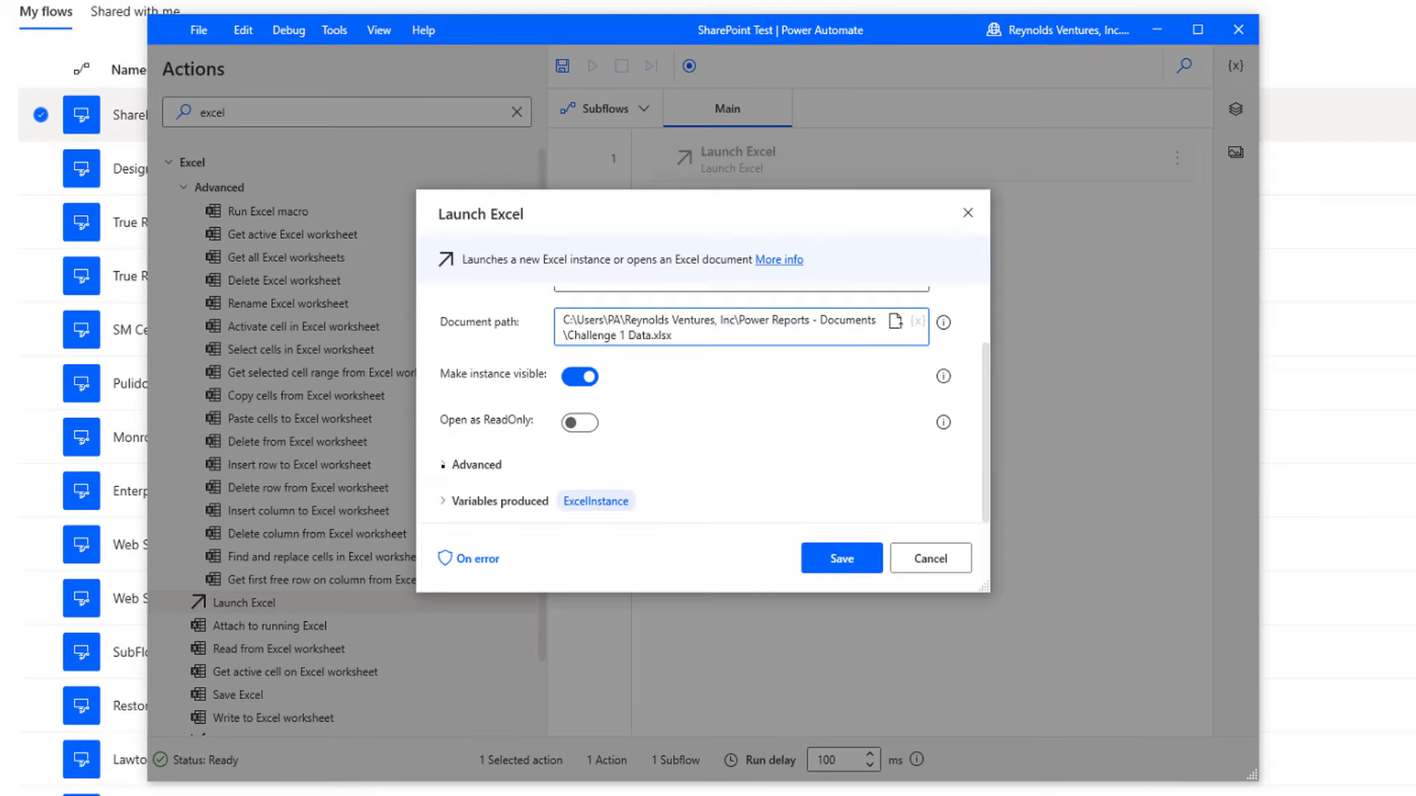
scroll(700, 437, down, 2)
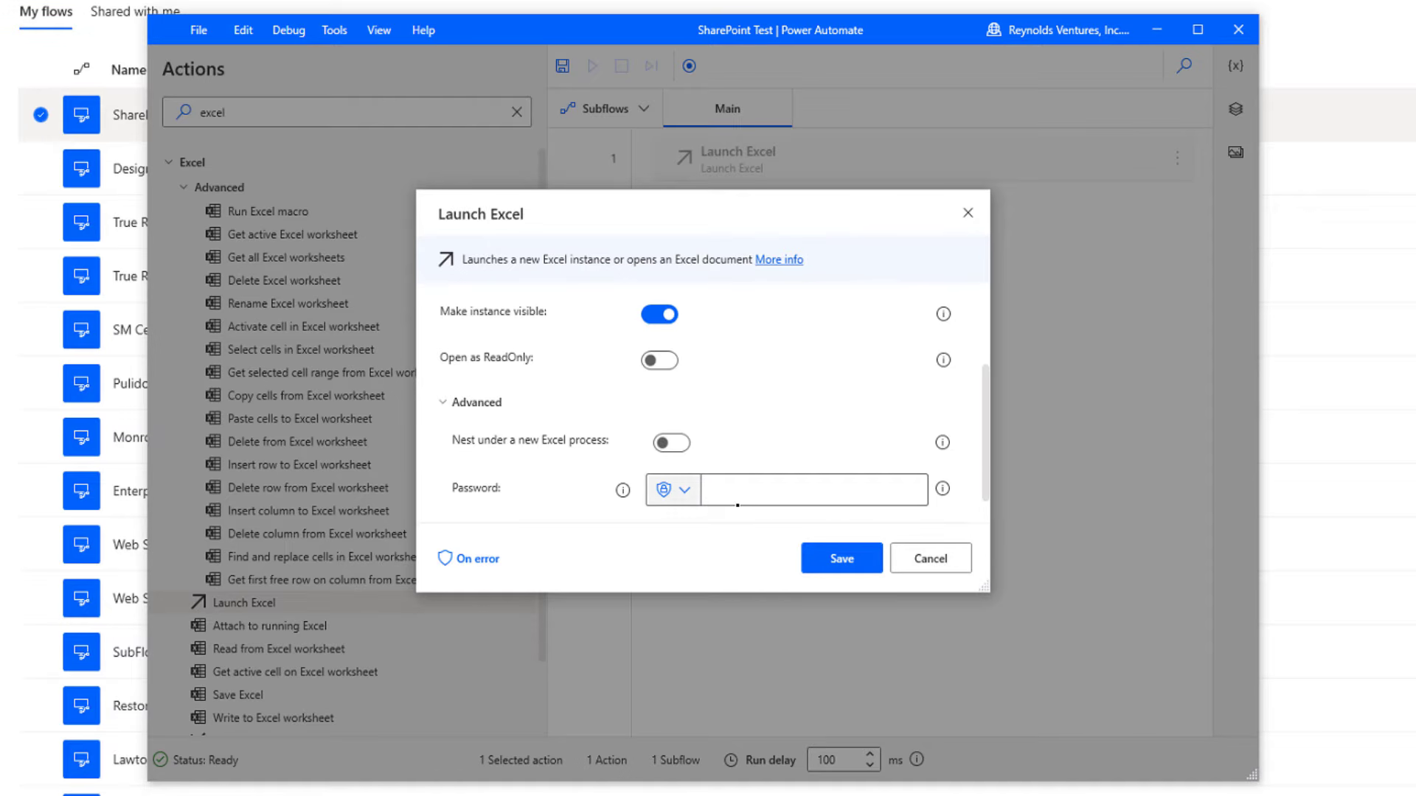
click(751, 500)
text(••••)
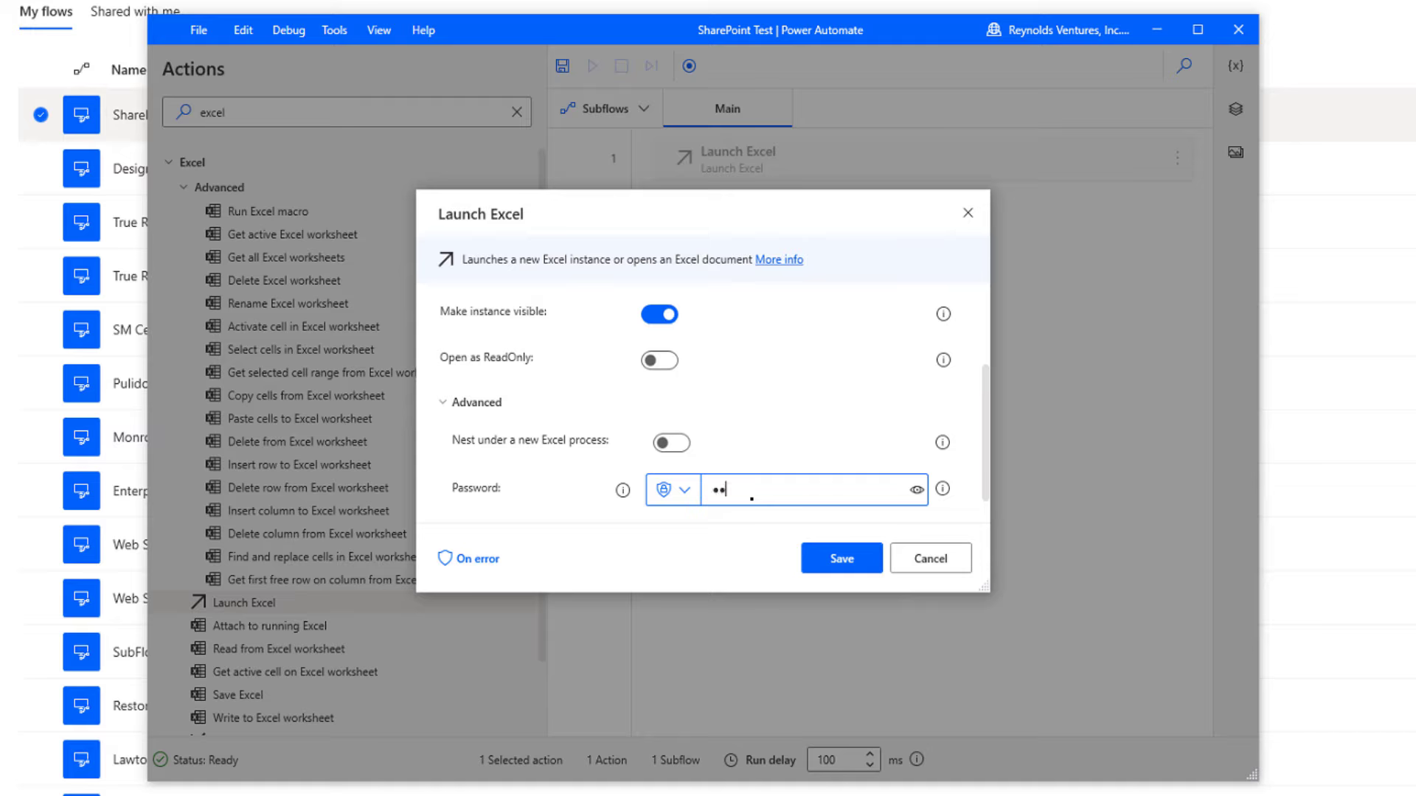
text(•••••••••)
click(842, 561)
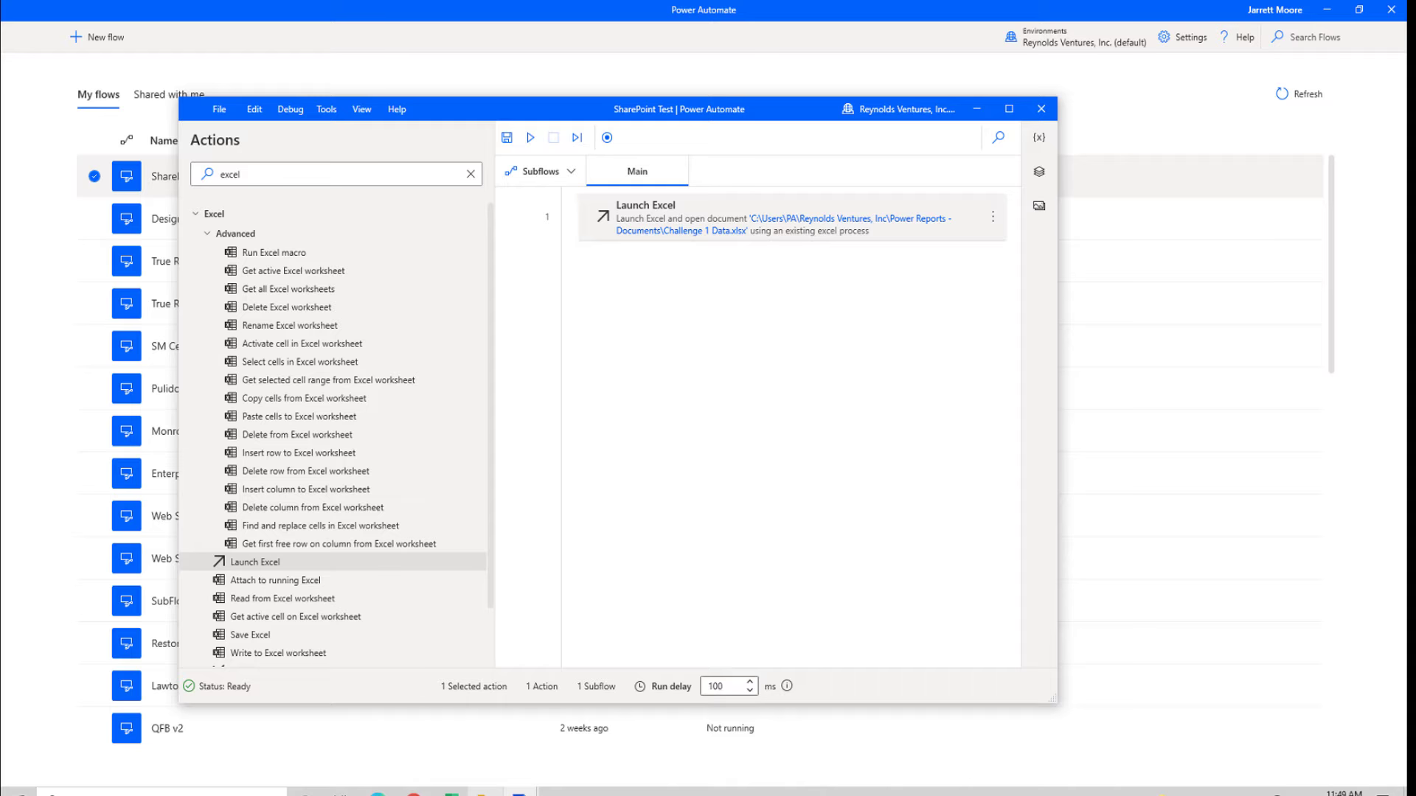
Switch to File Explorer and open the Challenge 1 Data workbook in Excel
key(alt+Tab)
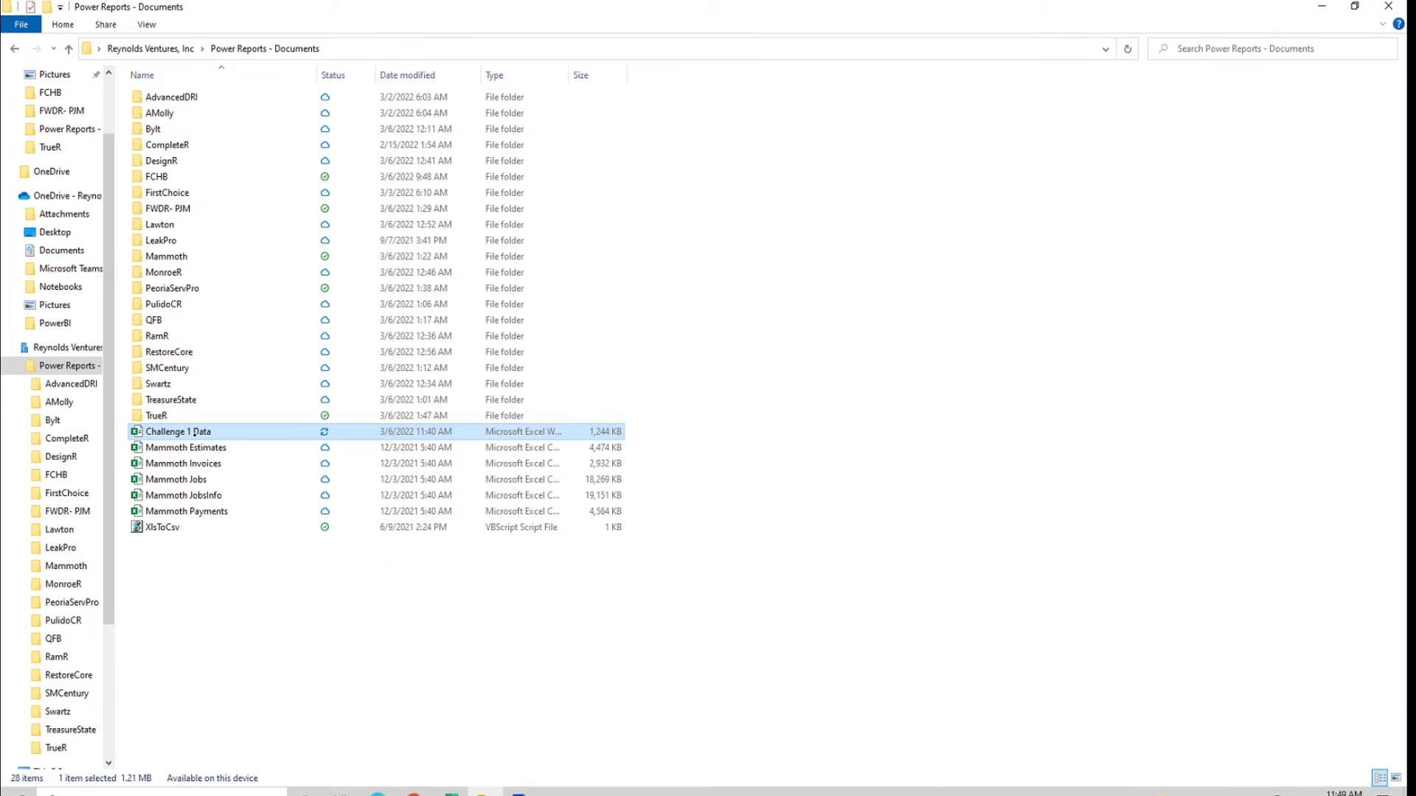
double_click(194, 433)
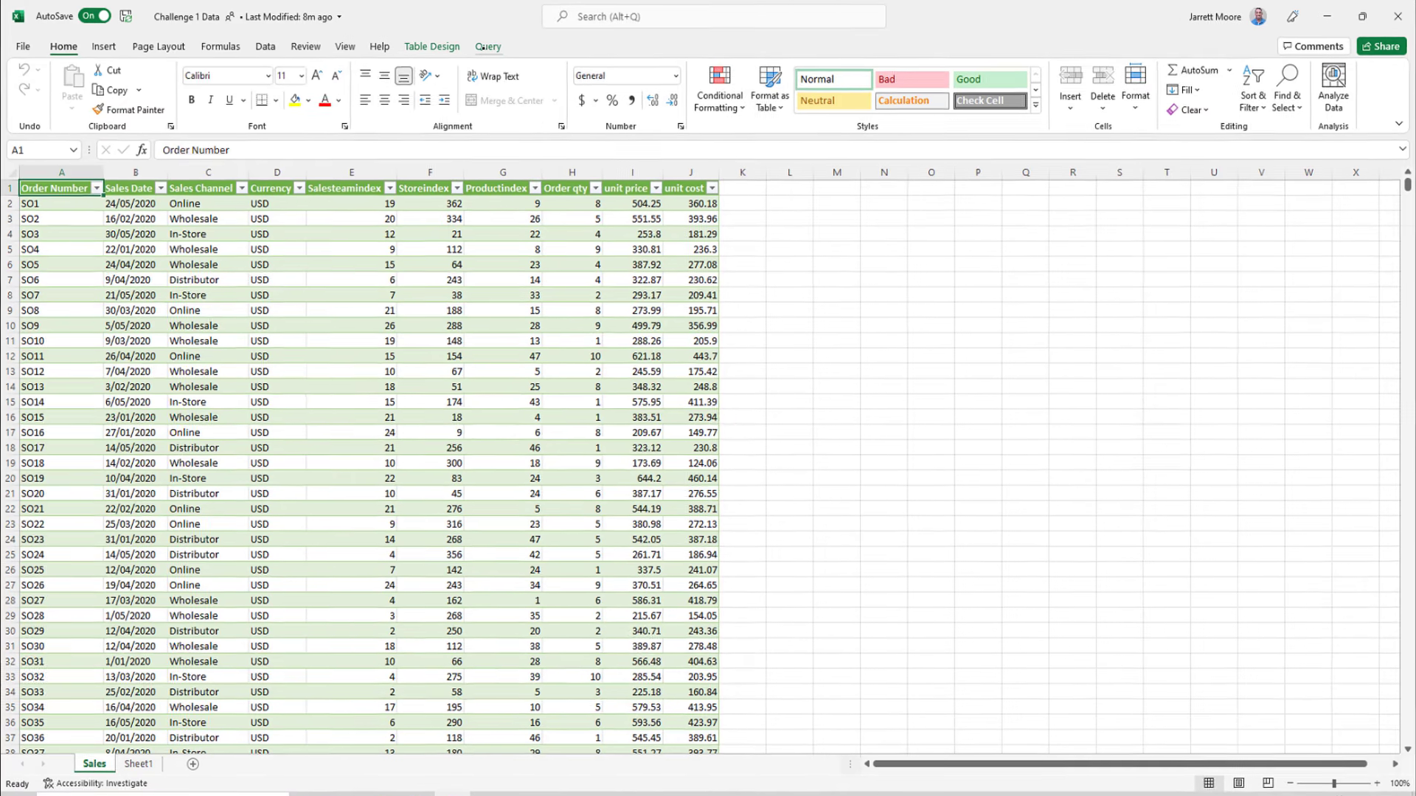
Check the Refresh command on Excel's Query tab, then close Challenge 1 Data
click(479, 46)
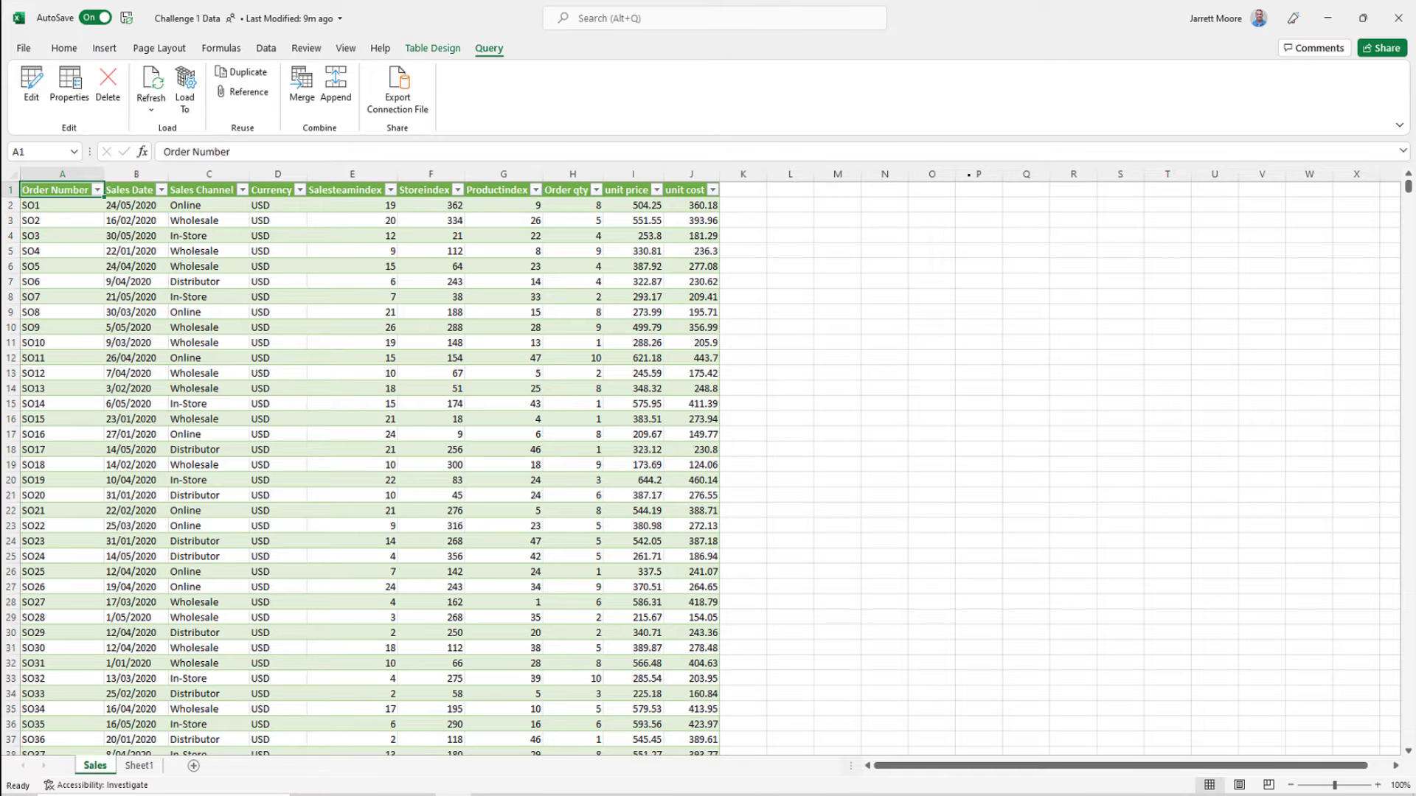
click(1398, 18)
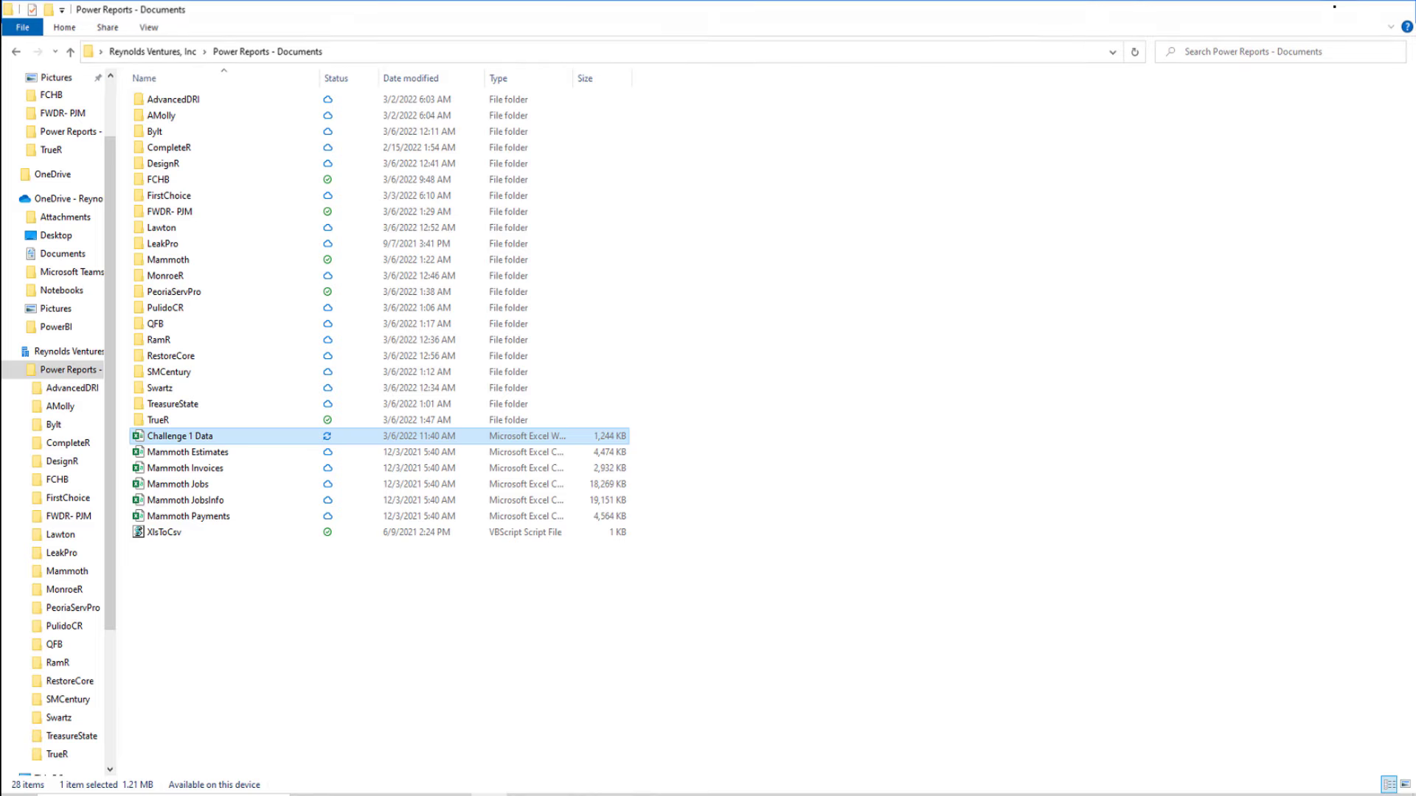
Clear the 'excel' action search and expand UI automation down to its Windows actions
click(1332, 7)
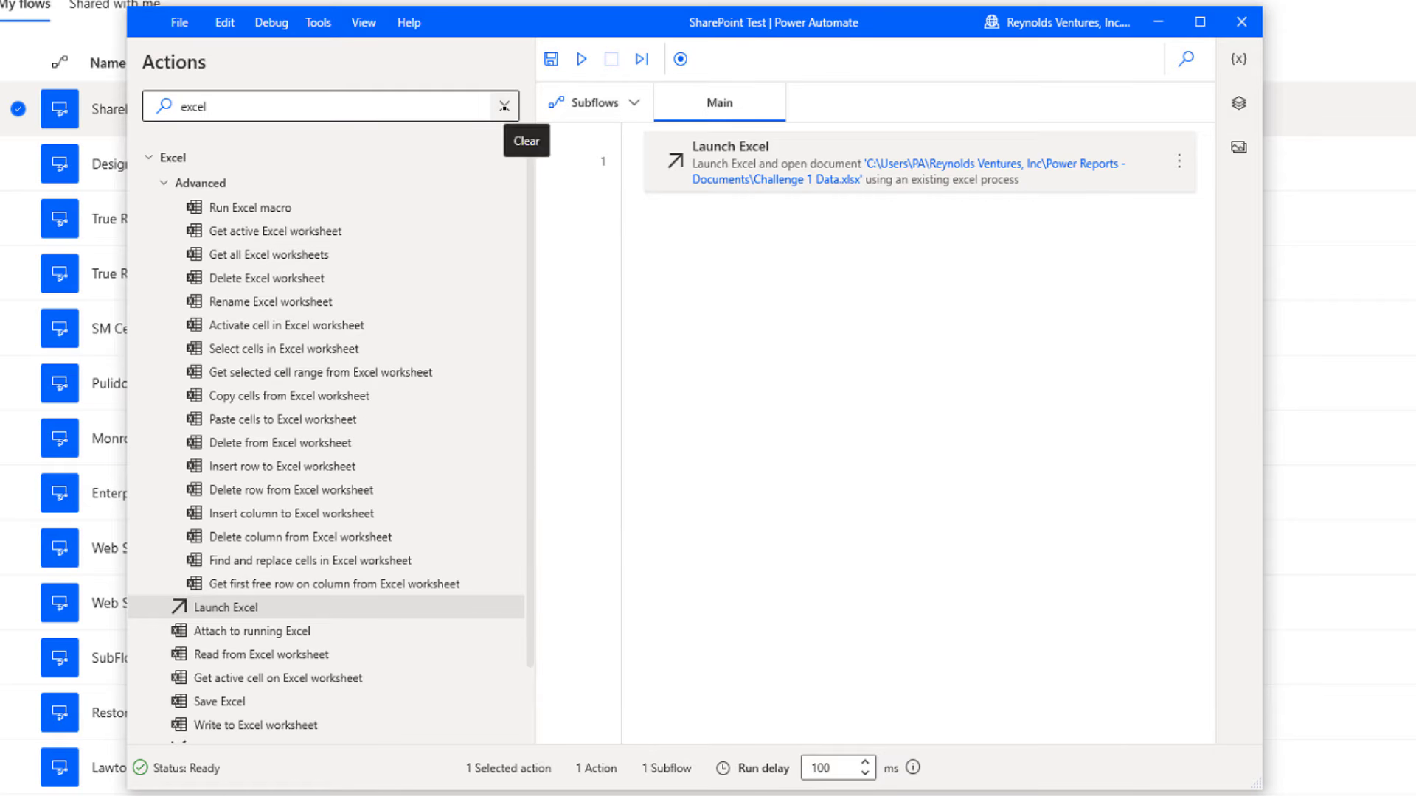
click(503, 106)
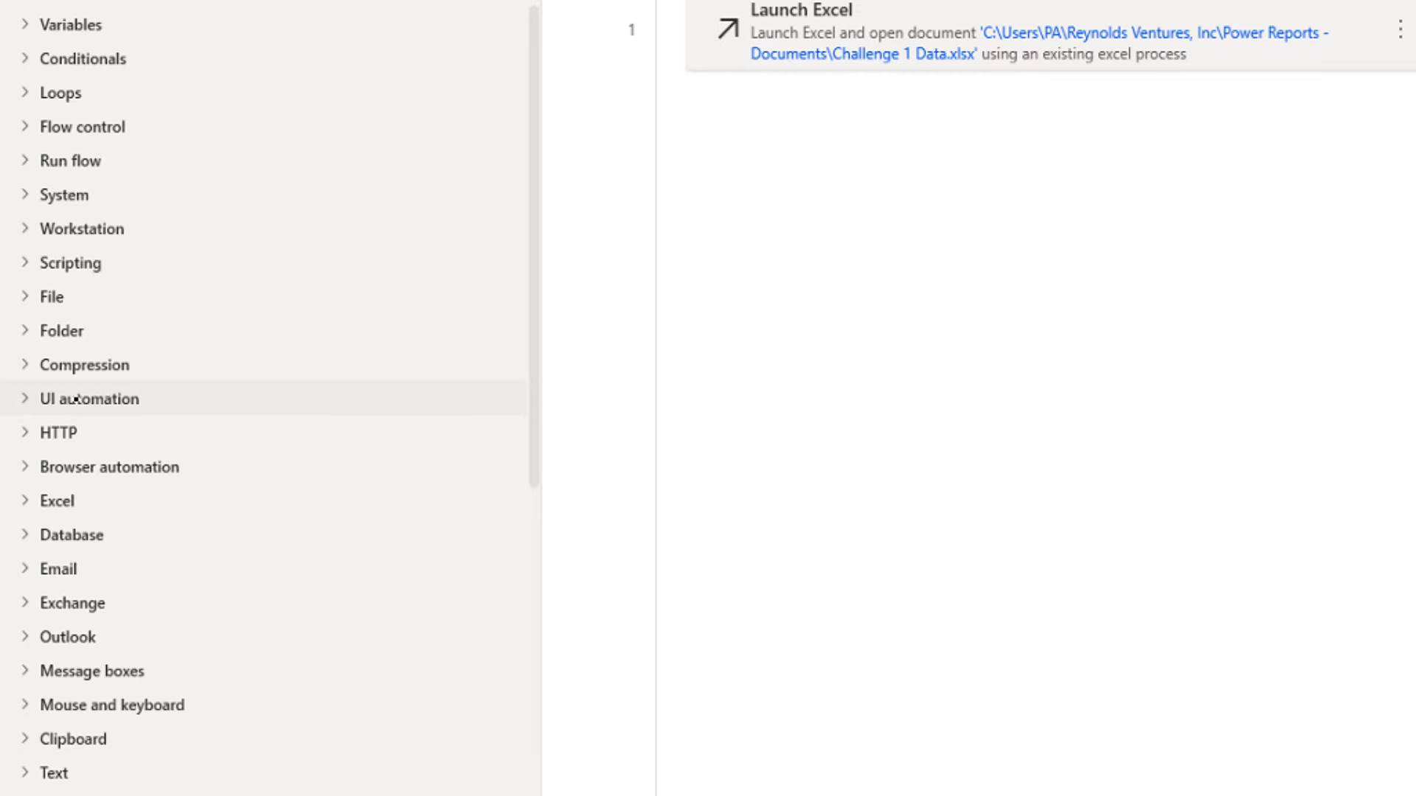
click(26, 399)
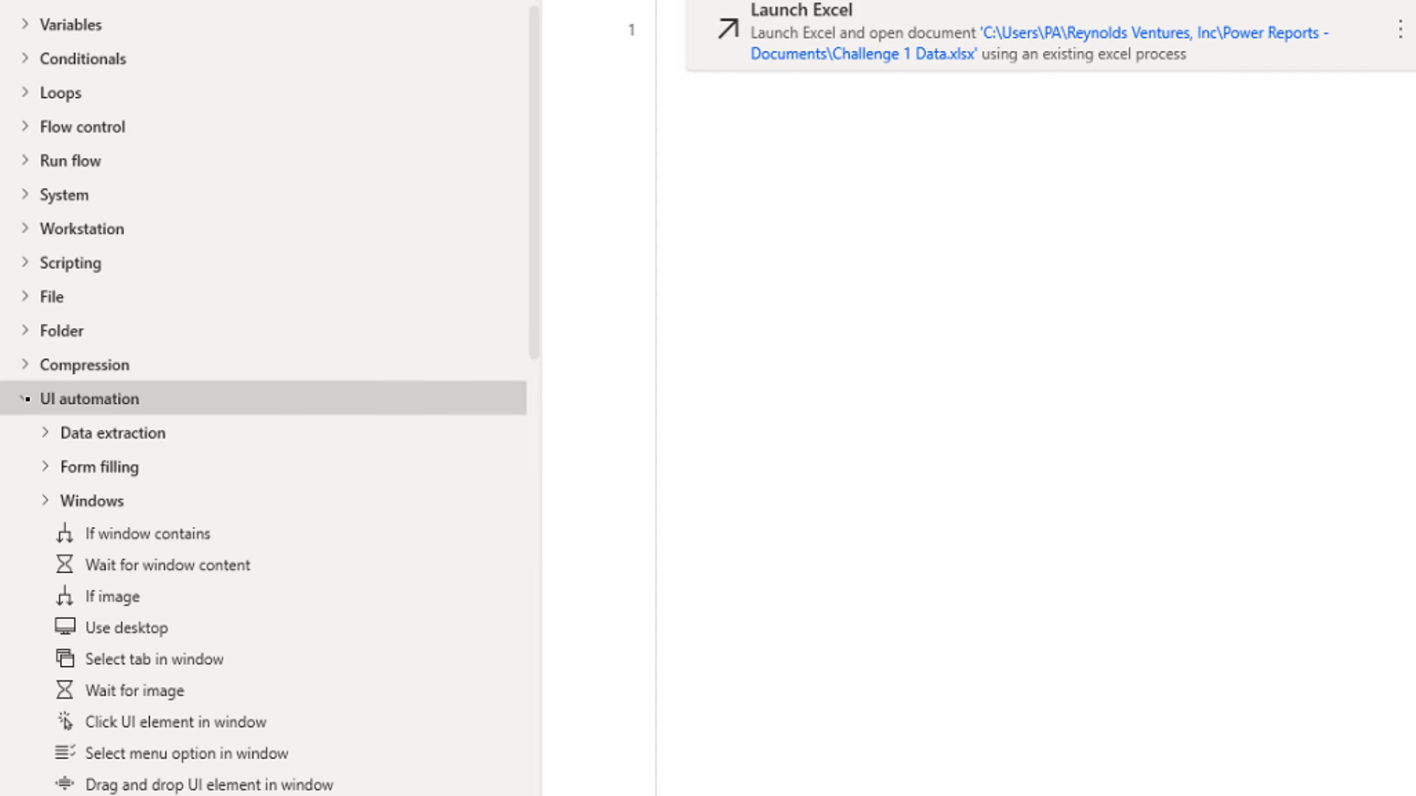
drag(531, 135, 533, 350)
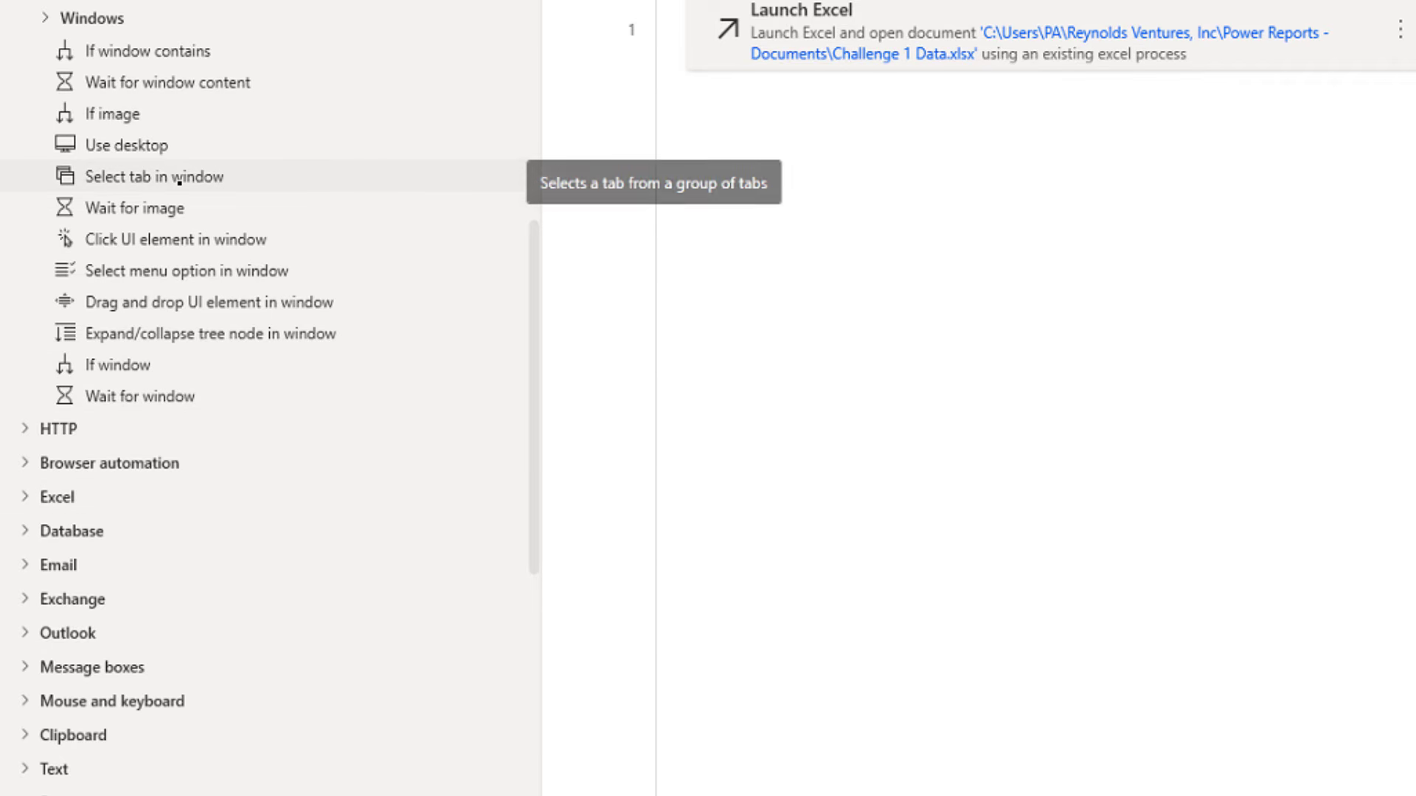
Add a Select tab in window action and start adding a UI element for its Tab
double_click(180, 181)
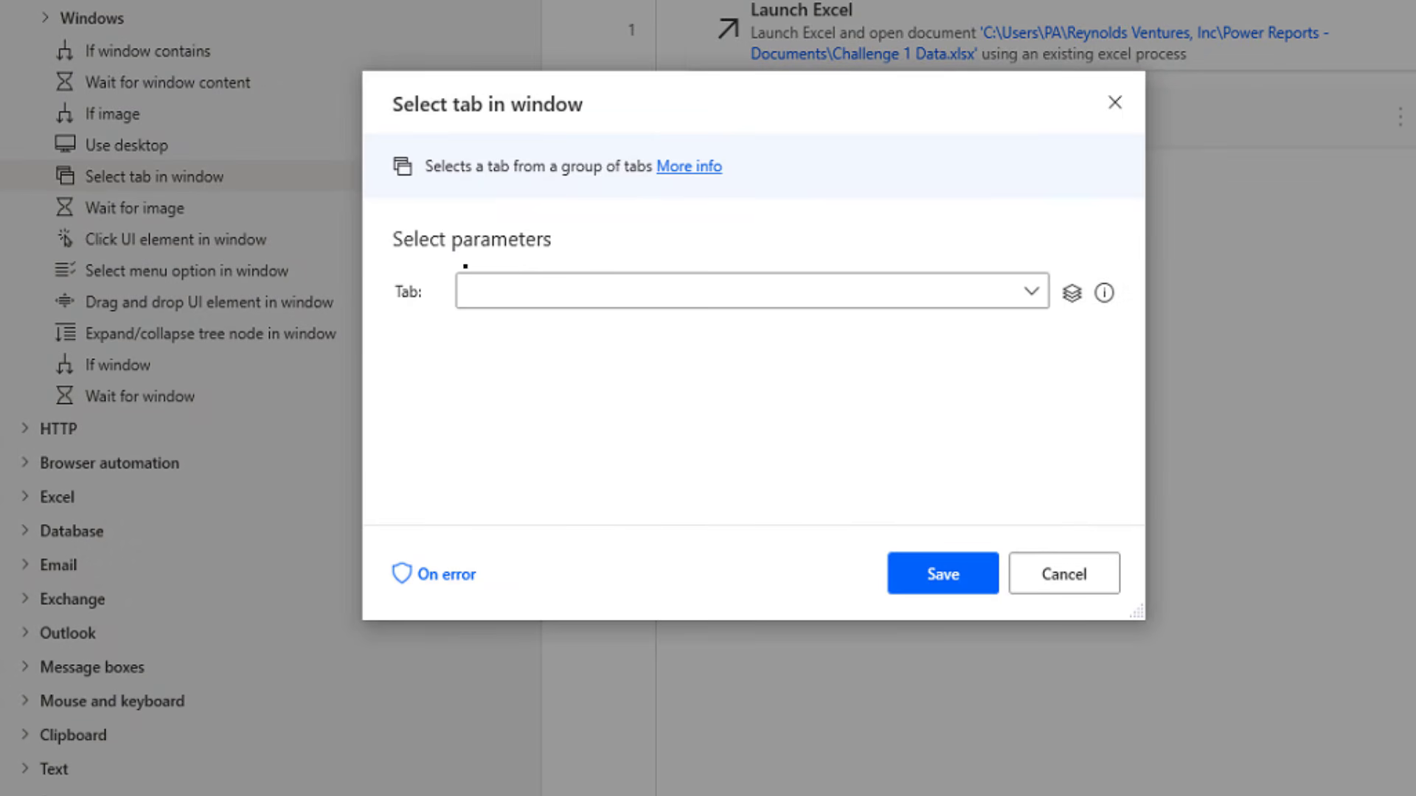
click(1025, 292)
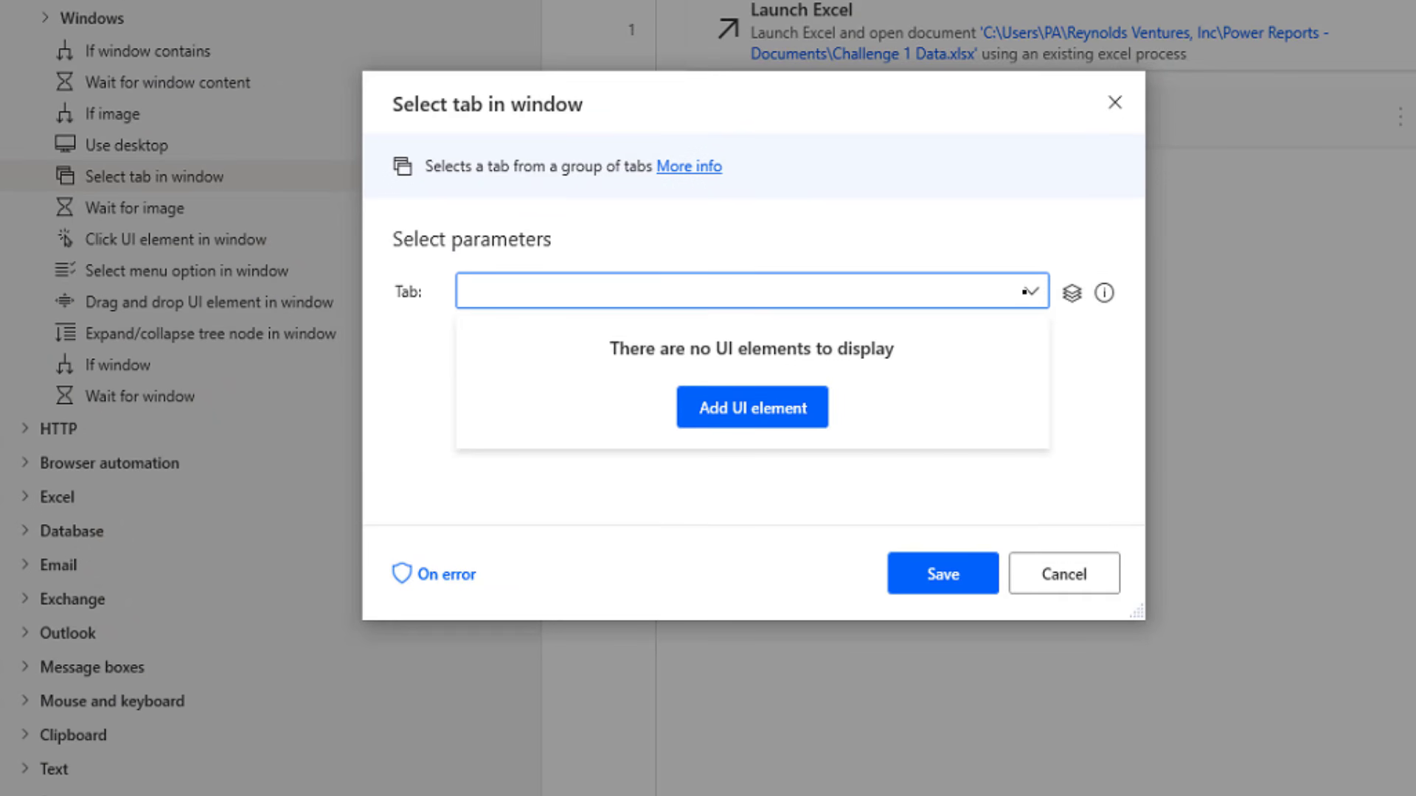
click(736, 411)
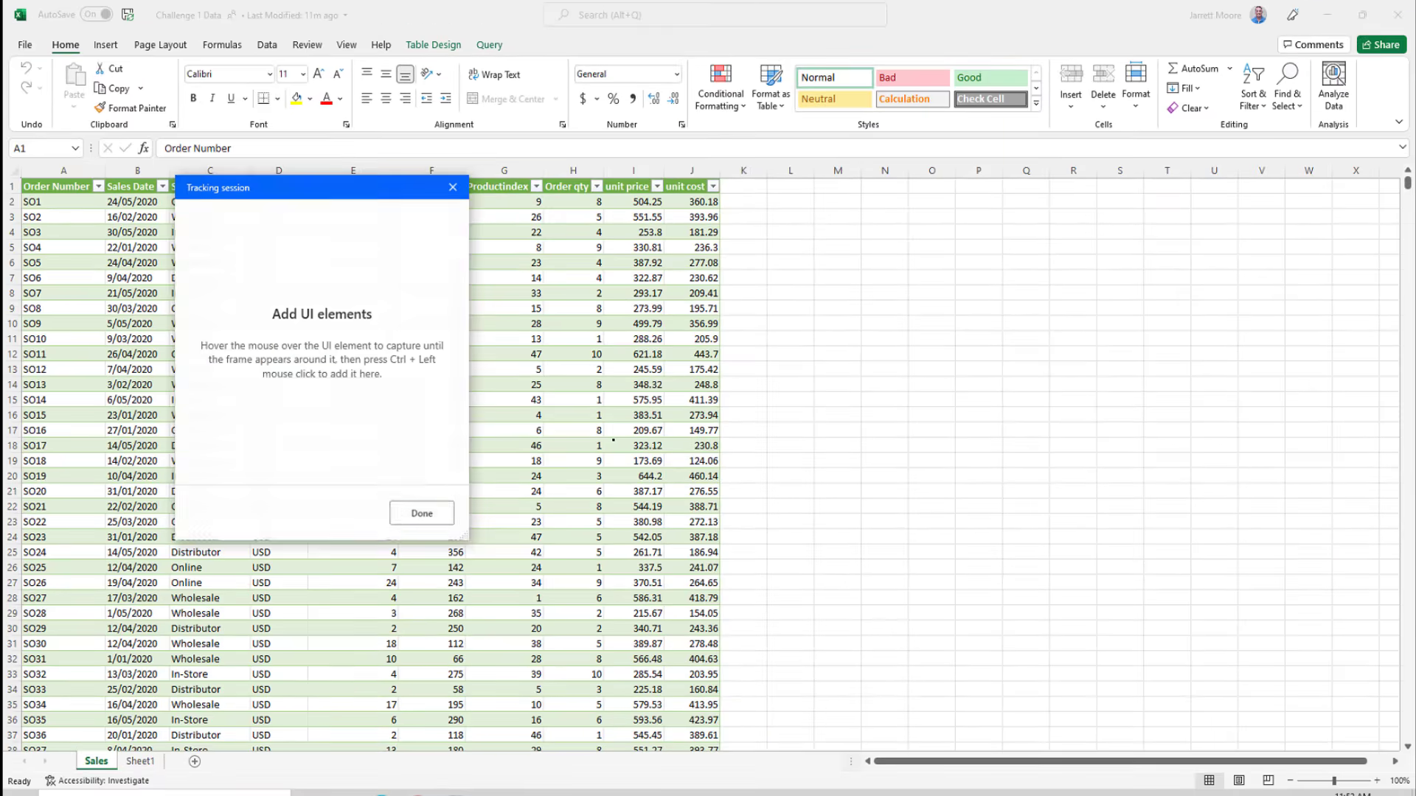
Move the tracking panel aside and capture Excel's Query ribbon tab
drag(335, 192, 966, 205)
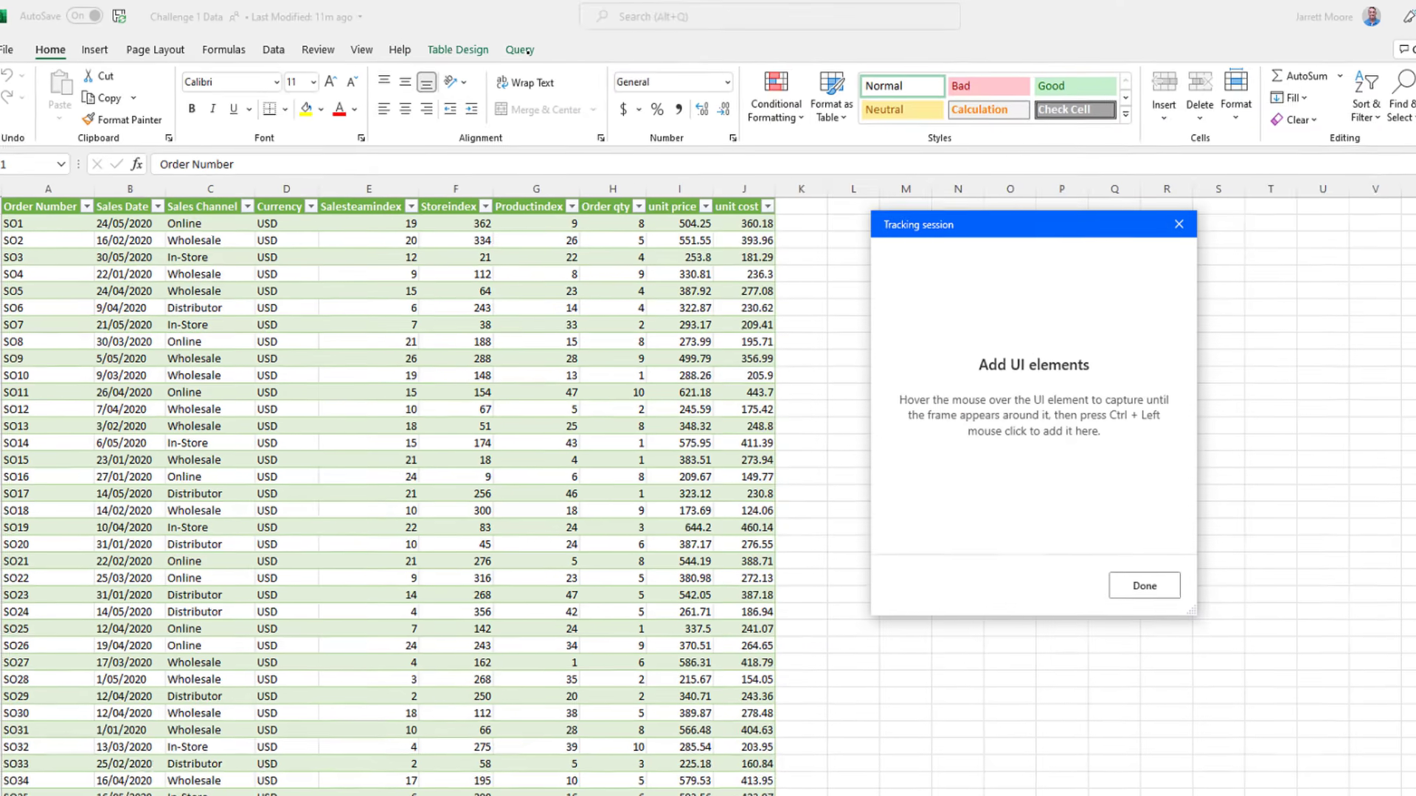
ctrl+click(650, 70)
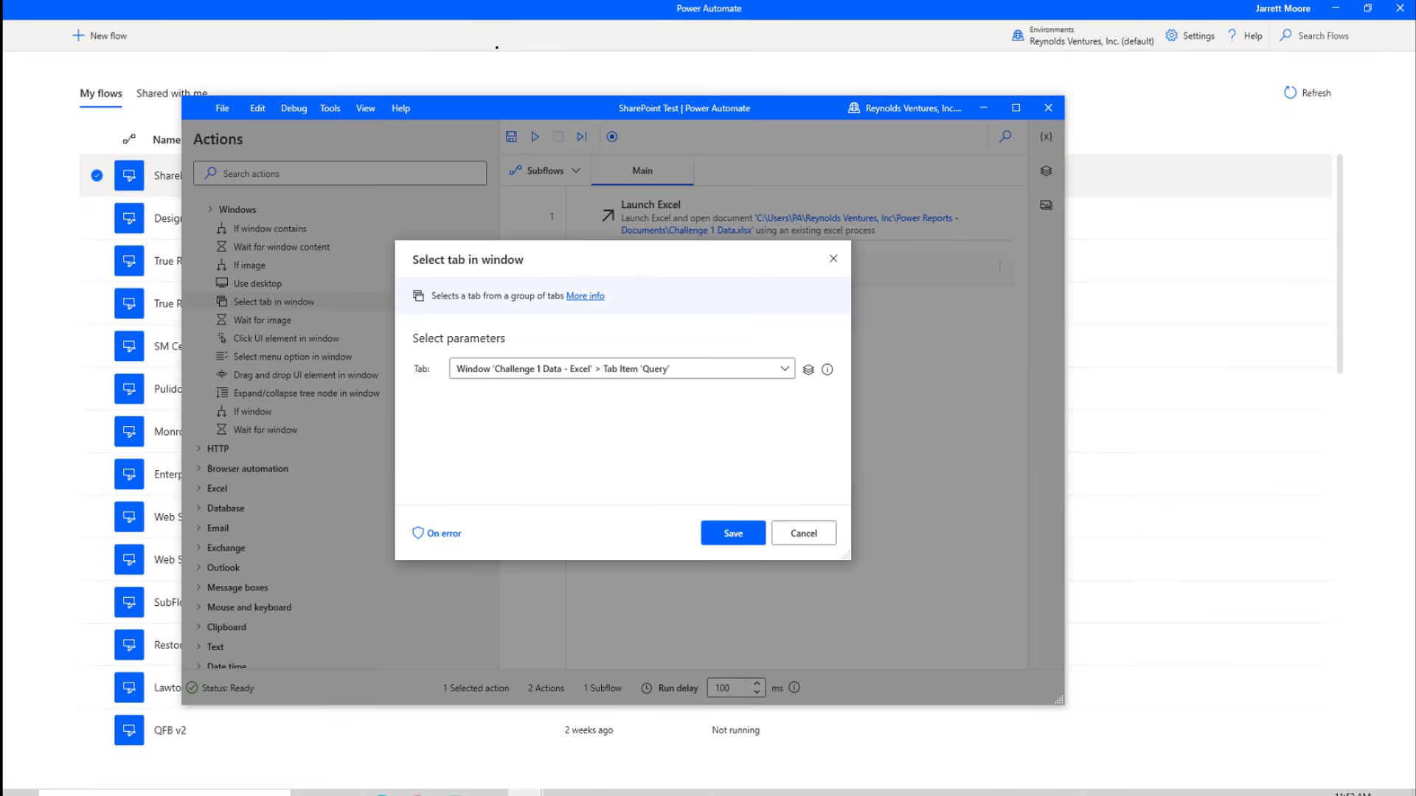
Save Select tab in window as step 2, targeting Excel's Tab Item 'Query'
mouse_move(808, 370)
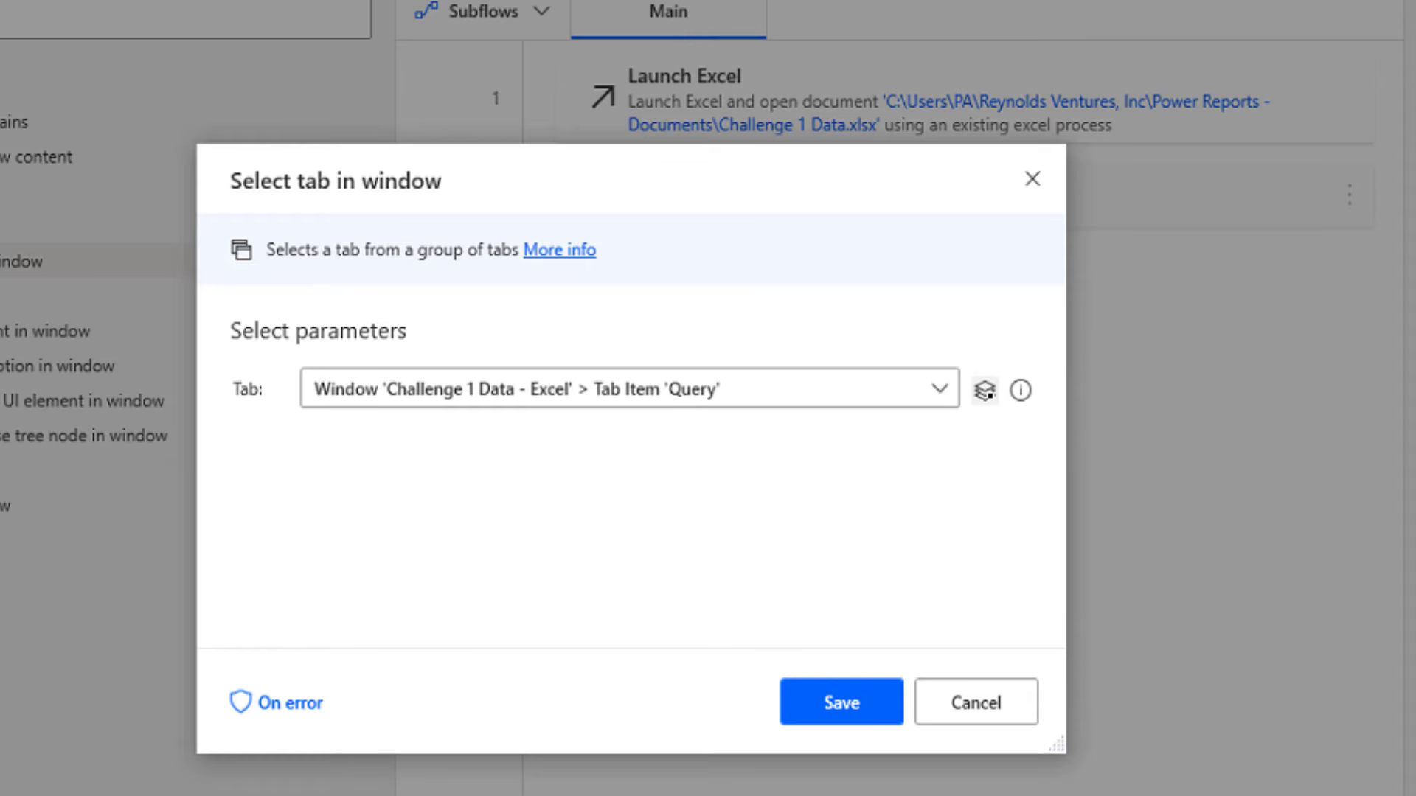
mouse_move(993, 393)
click(841, 702)
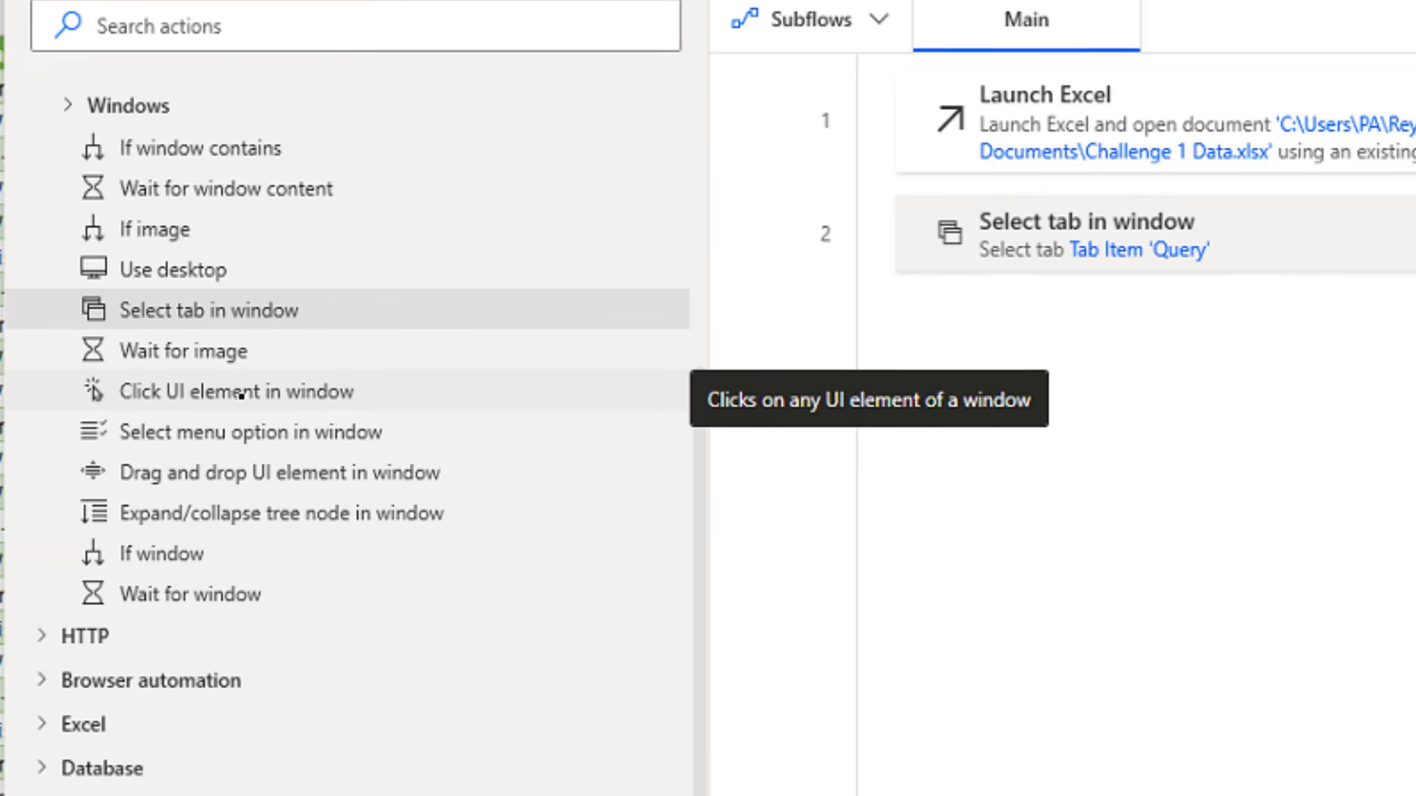
Add a Click UI element in window action and begin capturing a new Excel element
double_click(239, 394)
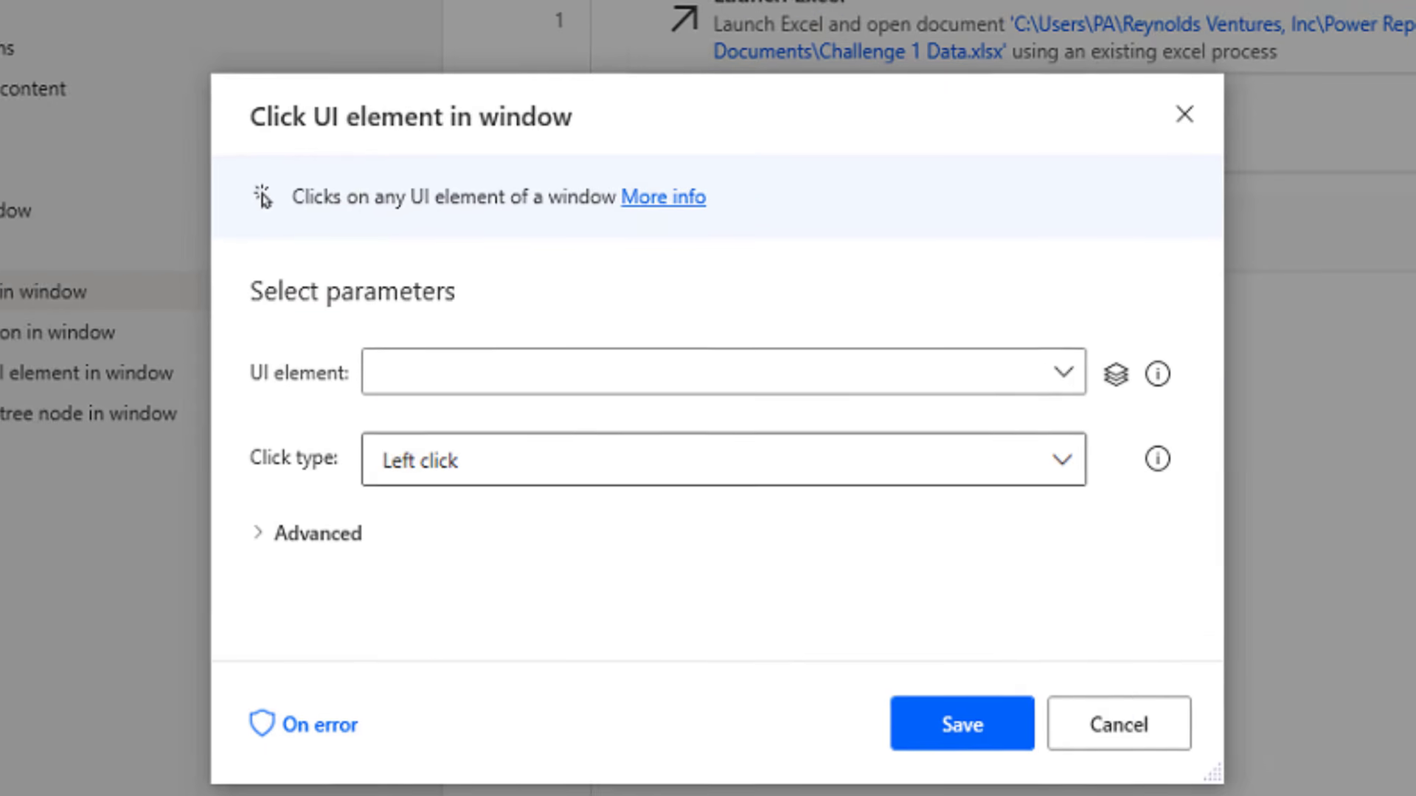
click(1001, 365)
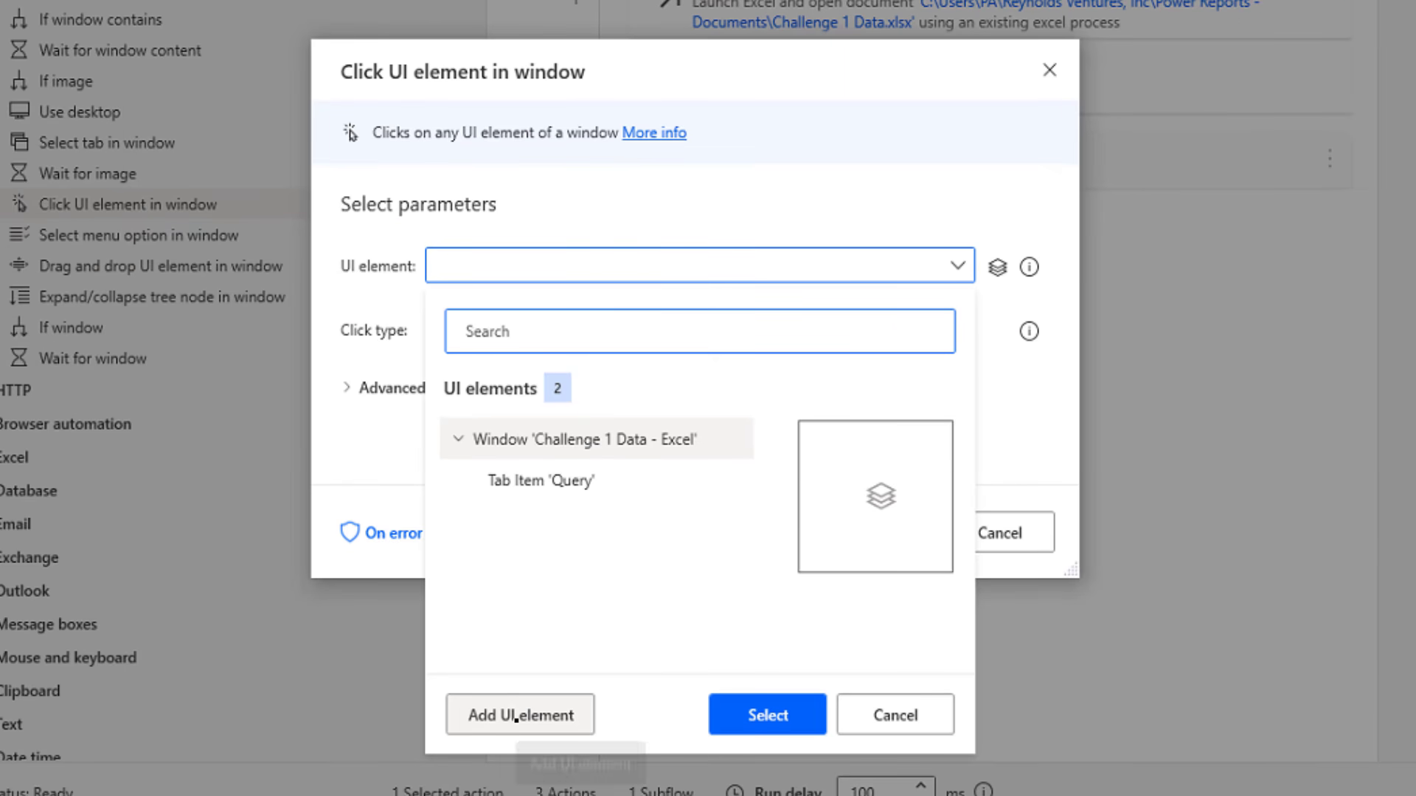
click(516, 716)
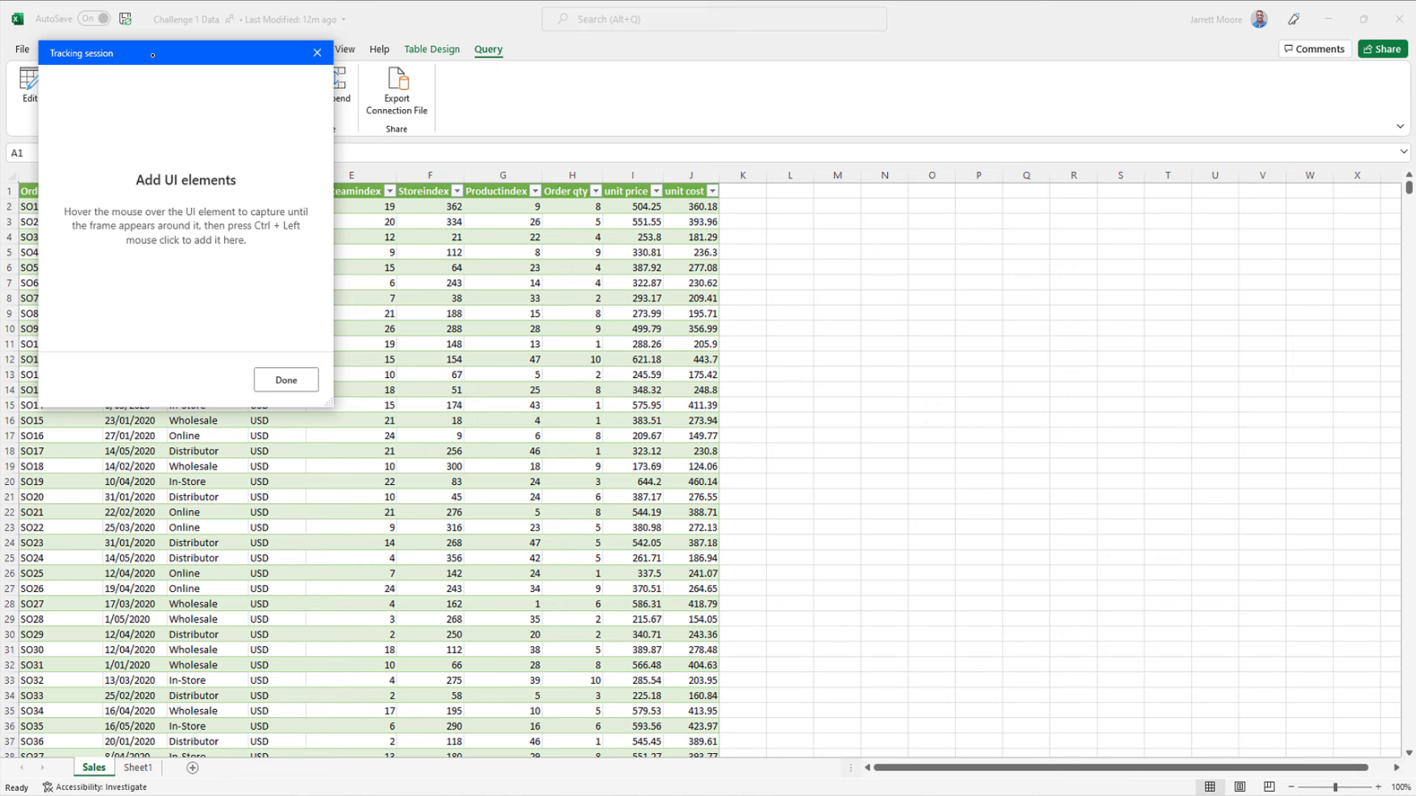
Capture the Refresh button on Excel's Query tab with the tracking panel moved aside
drag(169, 52, 683, 78)
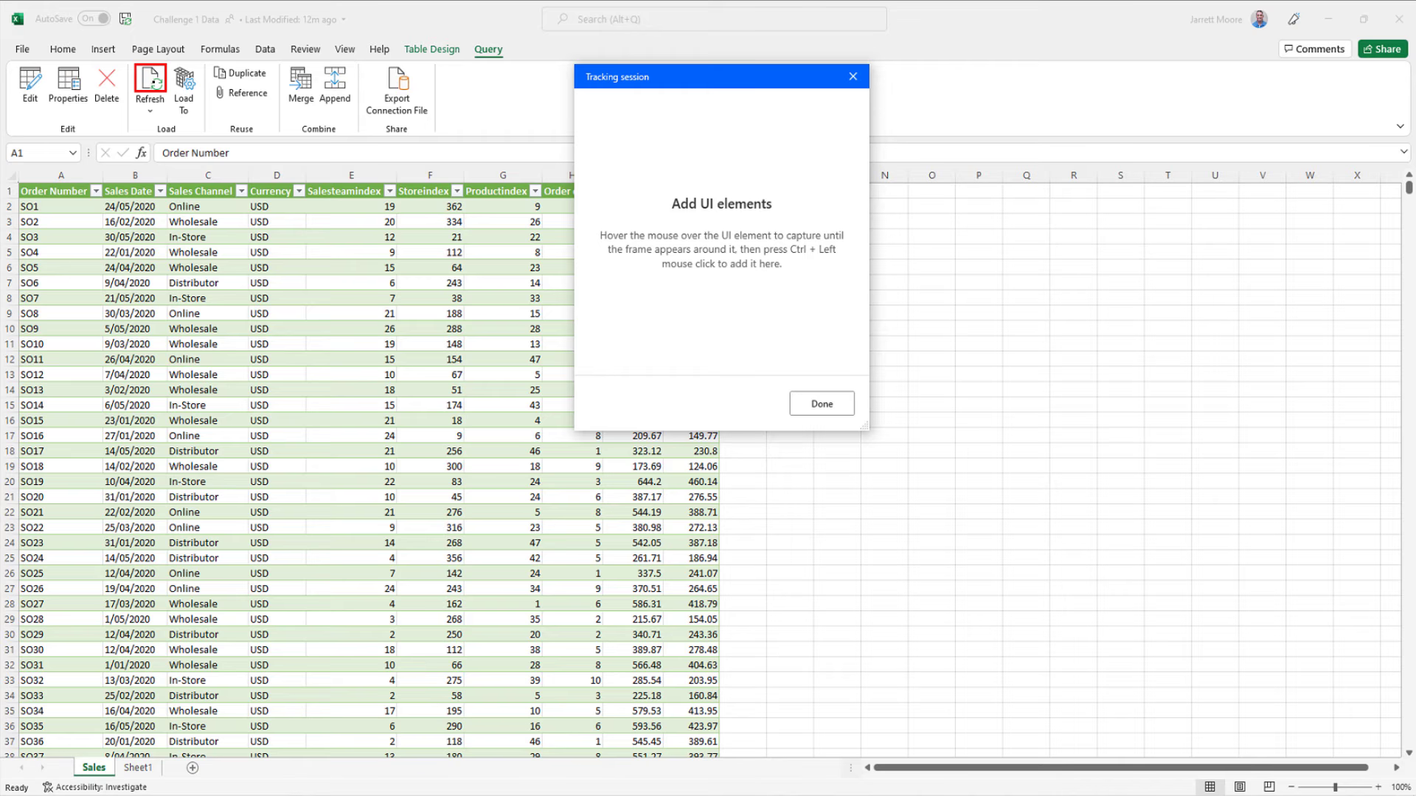
ctrl+click(150, 81)
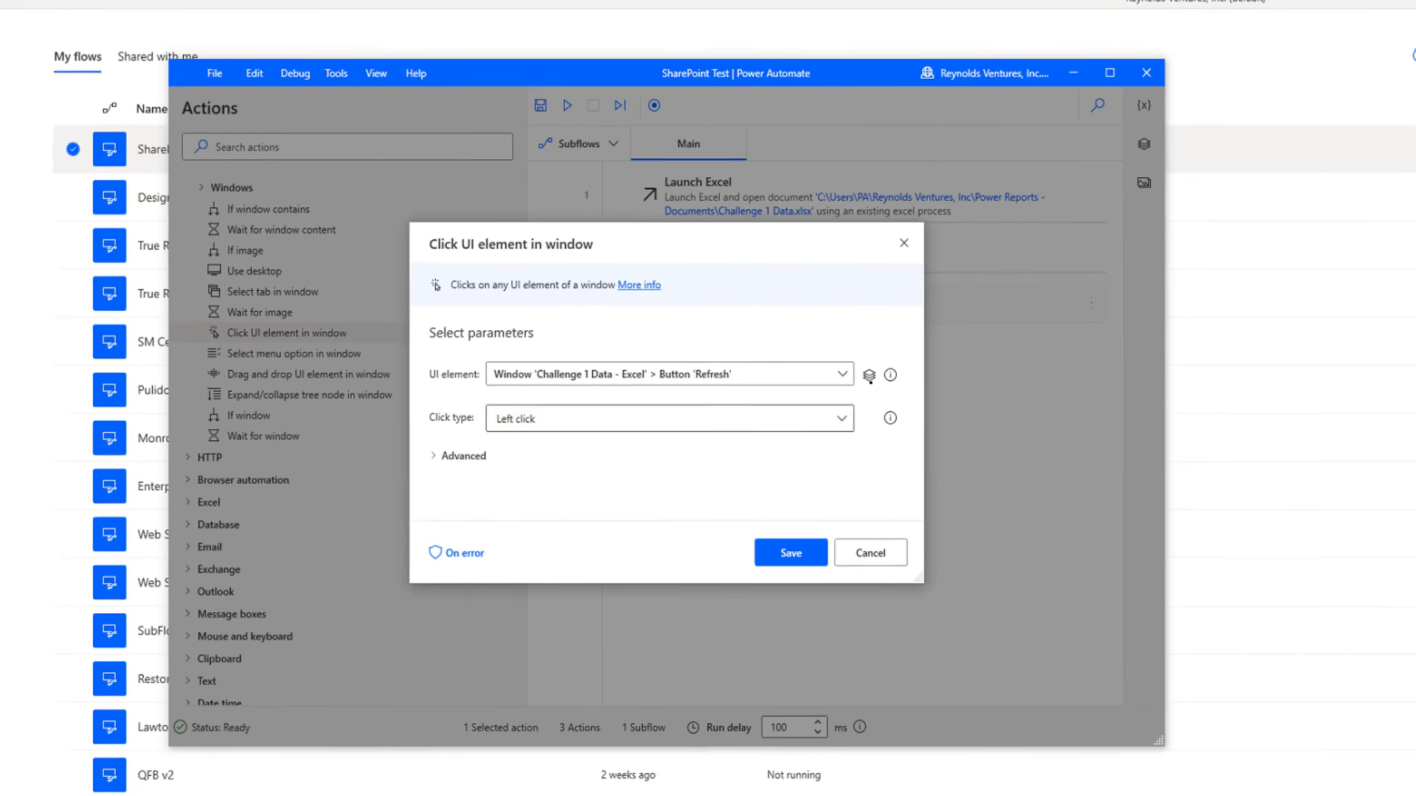
Save Click UI element in window as step 3, clicking Button 'Refresh'
mouse_move(802, 381)
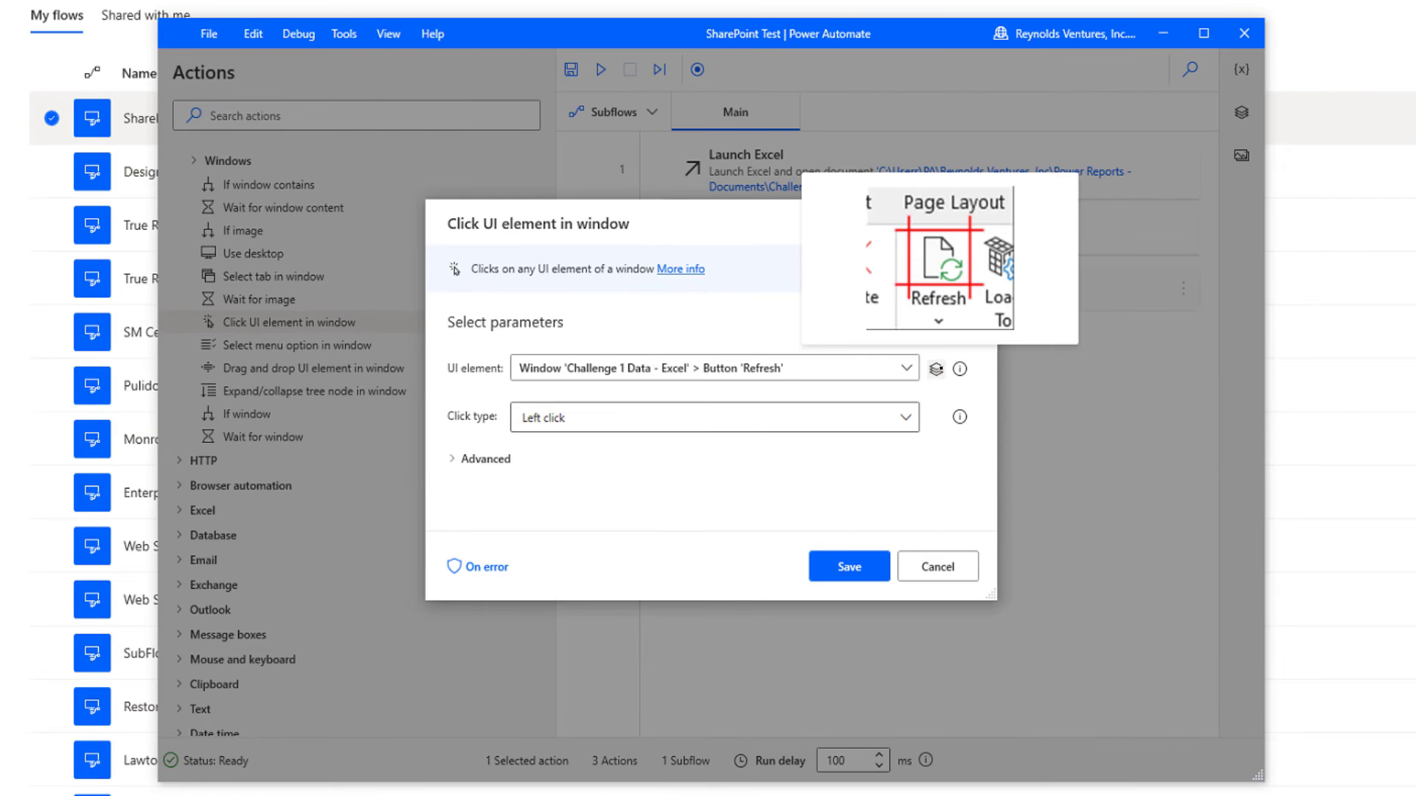
click(837, 574)
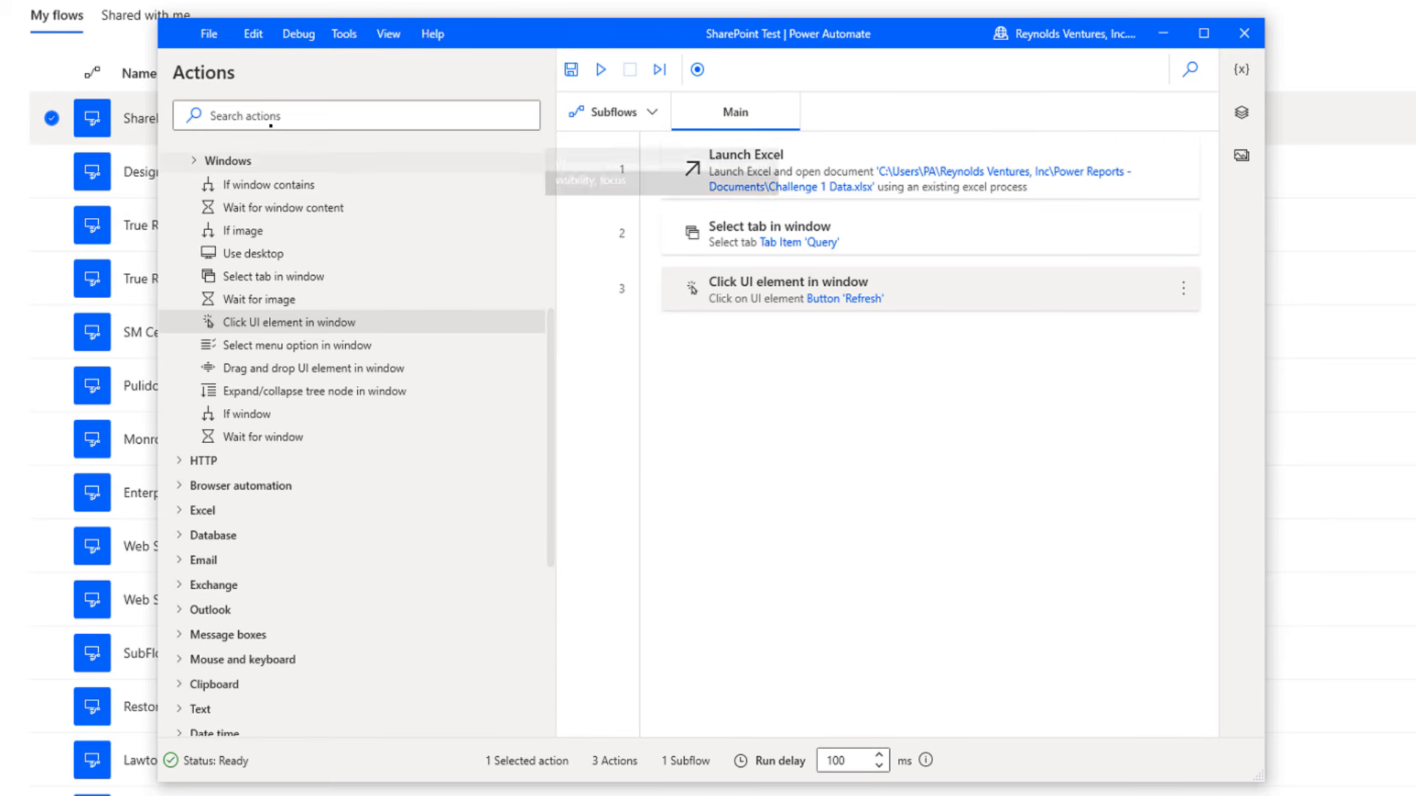
Add a Close Excel action with Before closing Excel set to Save document
scroll(311, 157, up, 4)
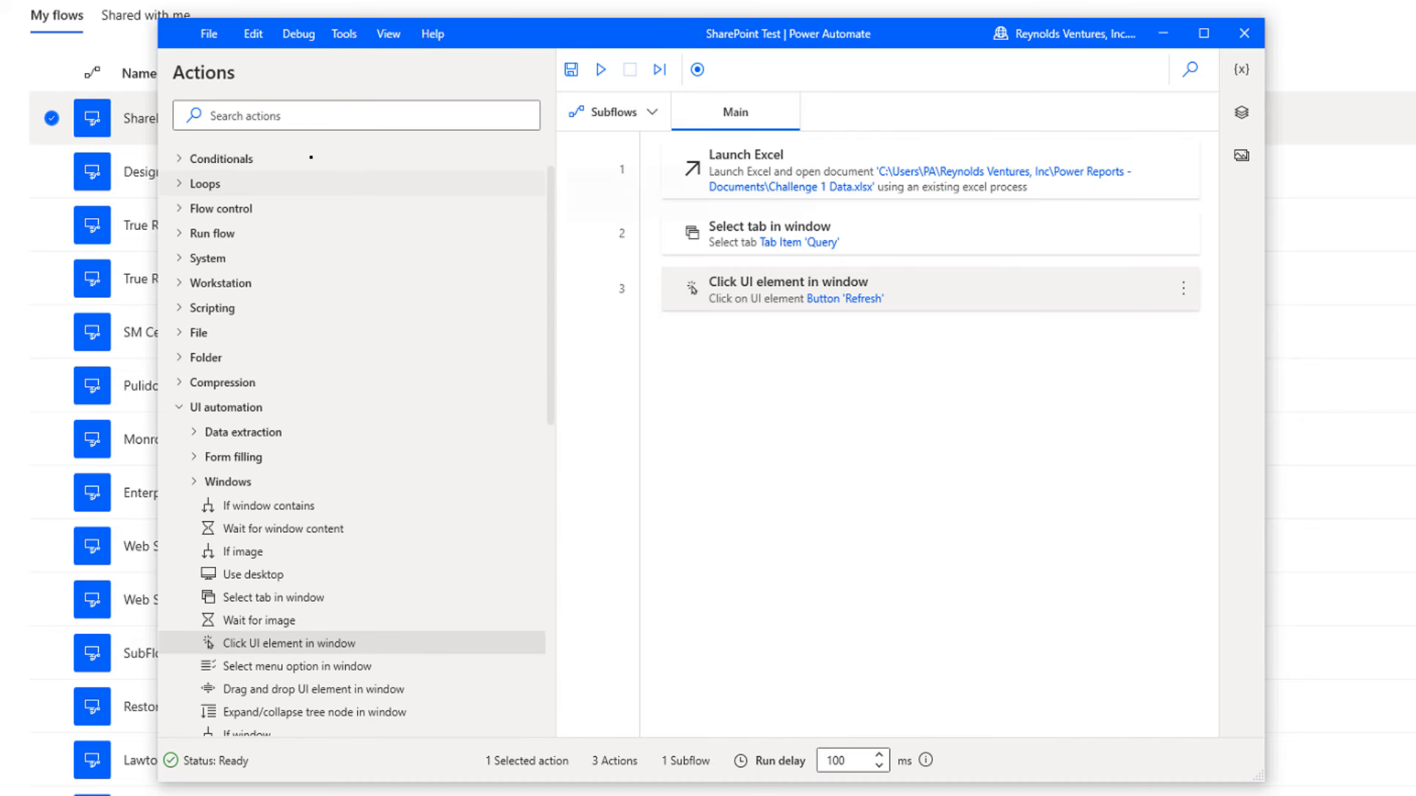
click(296, 113)
text(e)
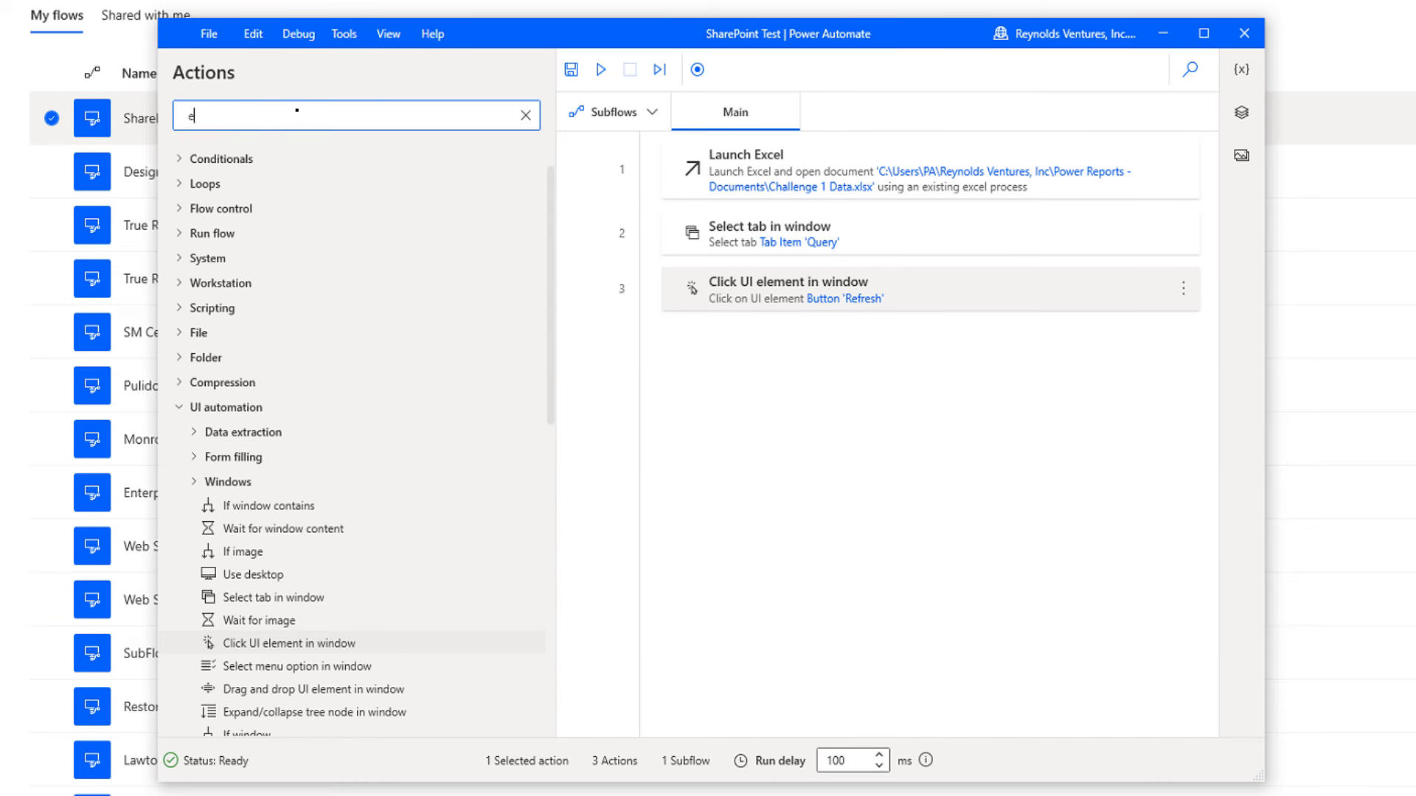
text(xcel)
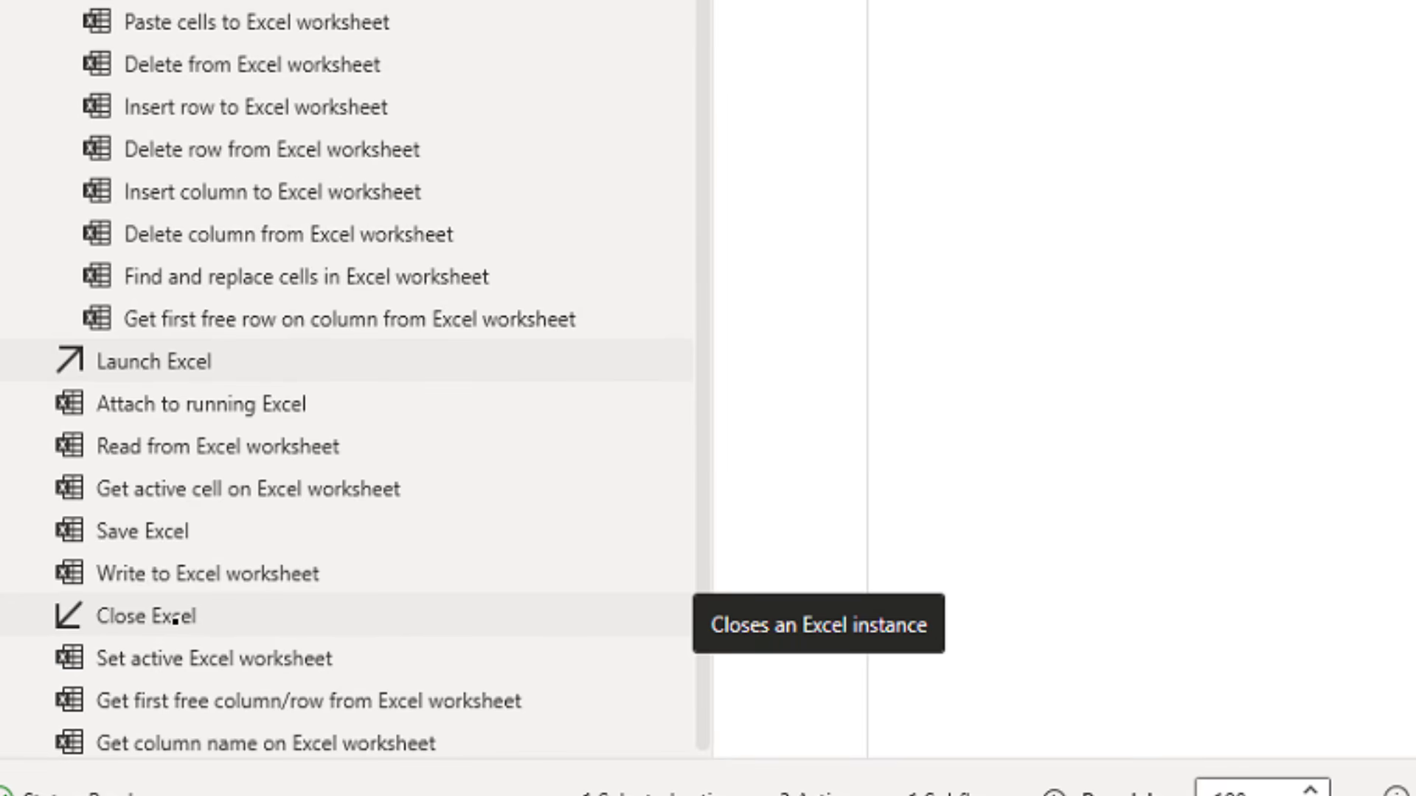
double_click(176, 620)
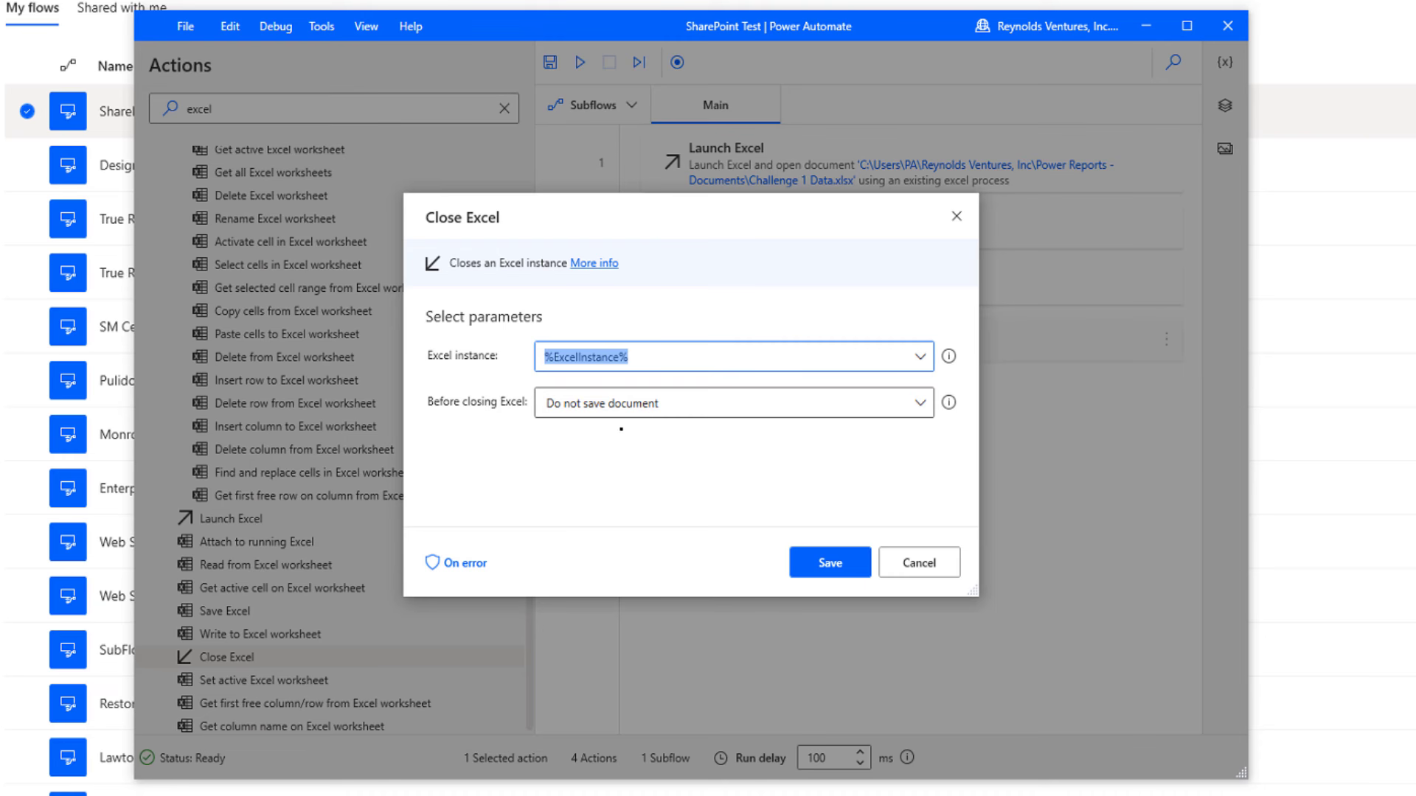
mouse_move(624, 362)
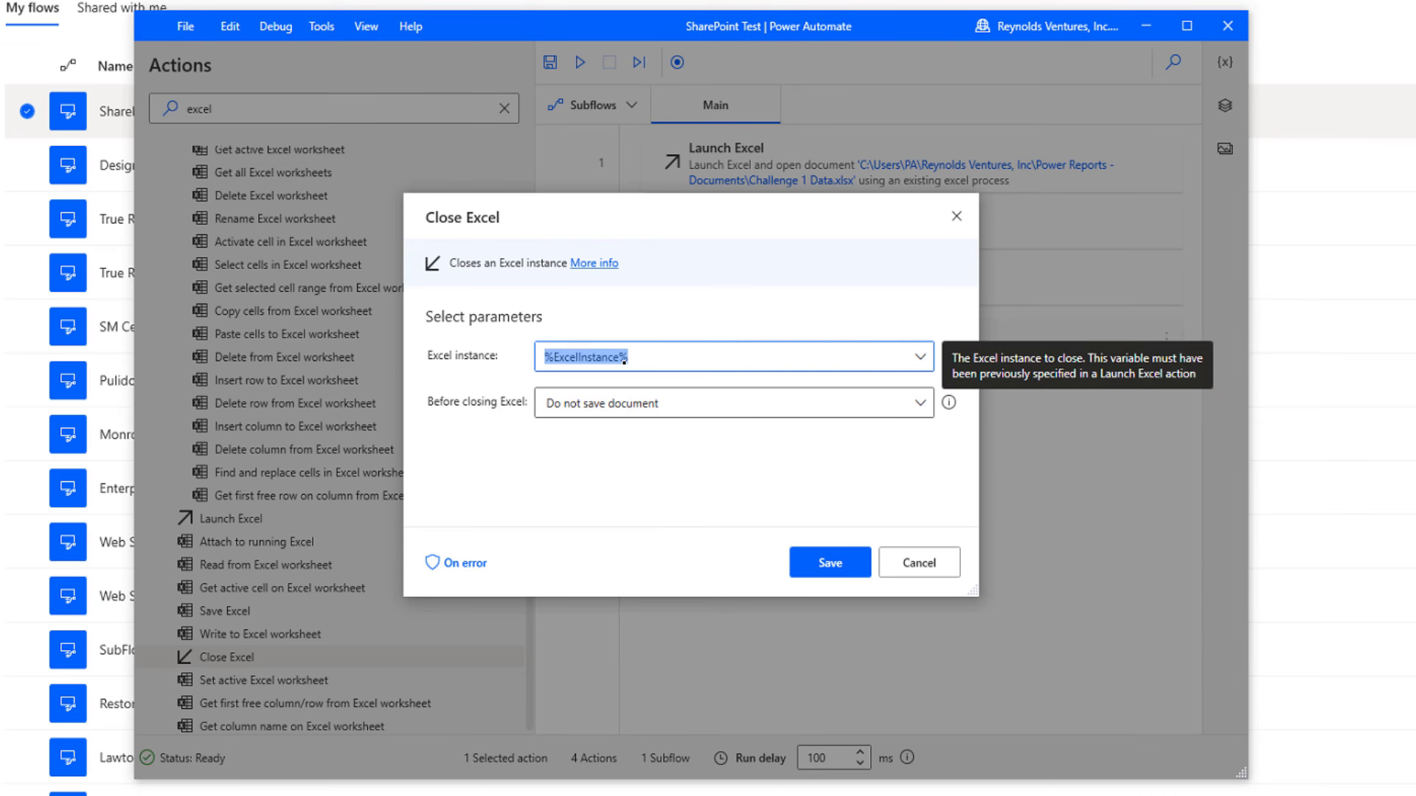
drag(792, 226, 802, 379)
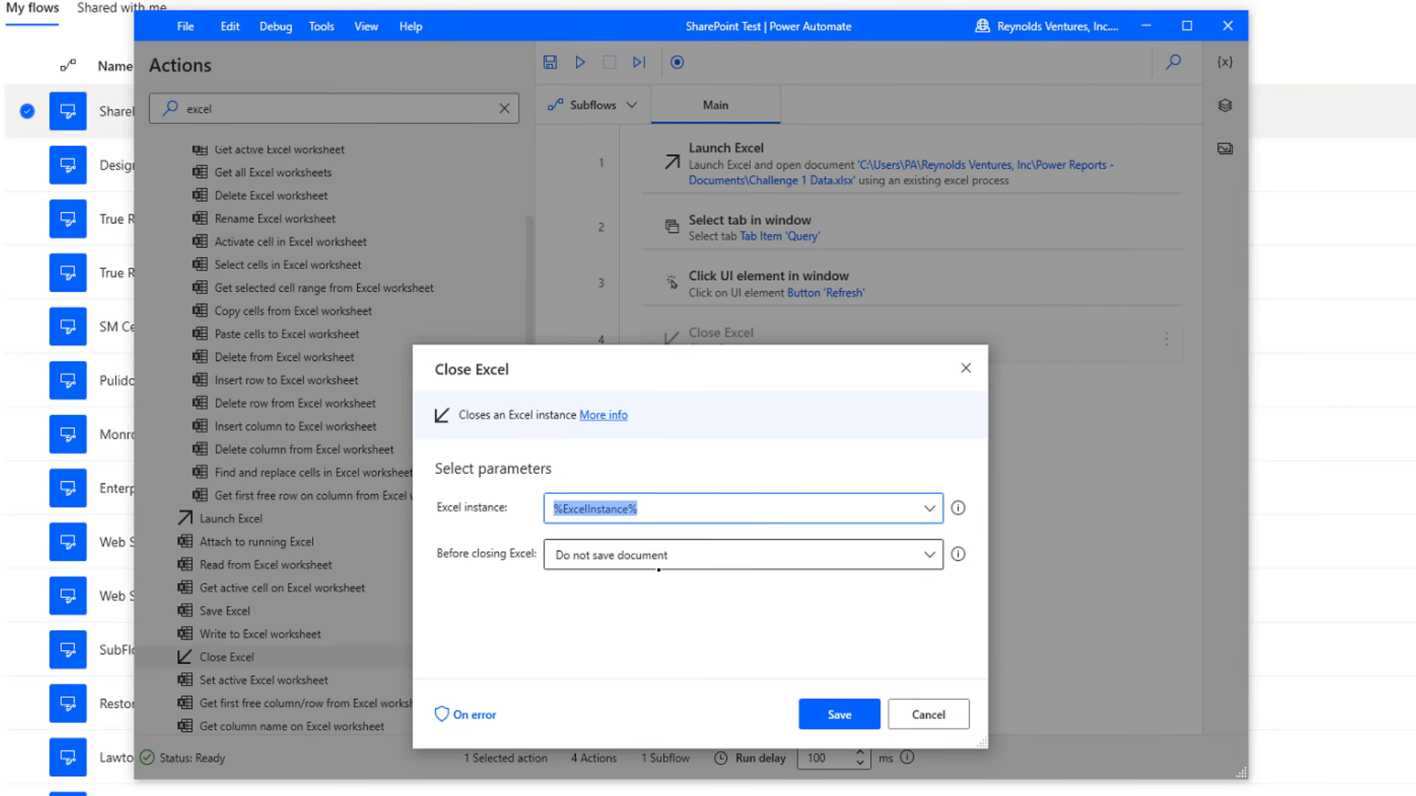
click(929, 555)
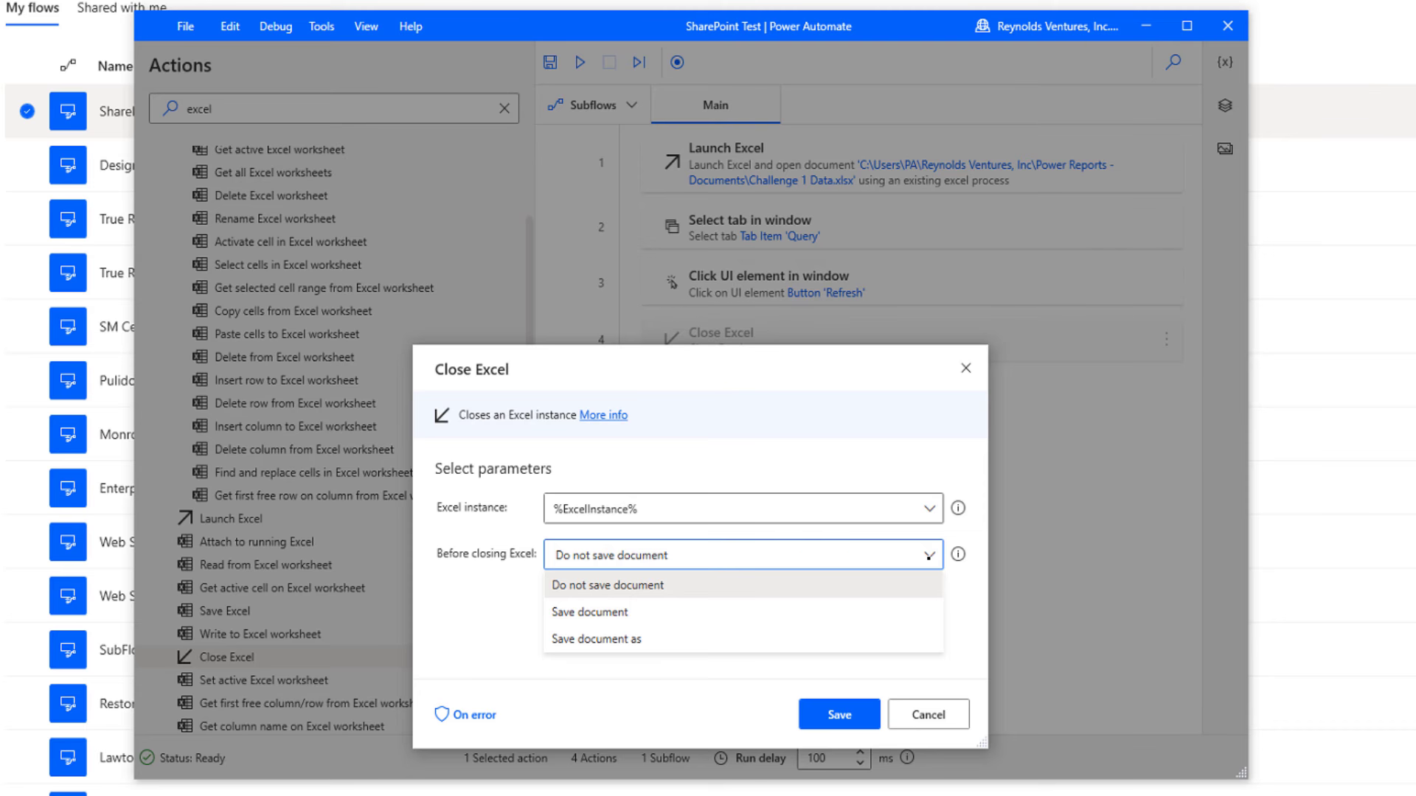
click(624, 613)
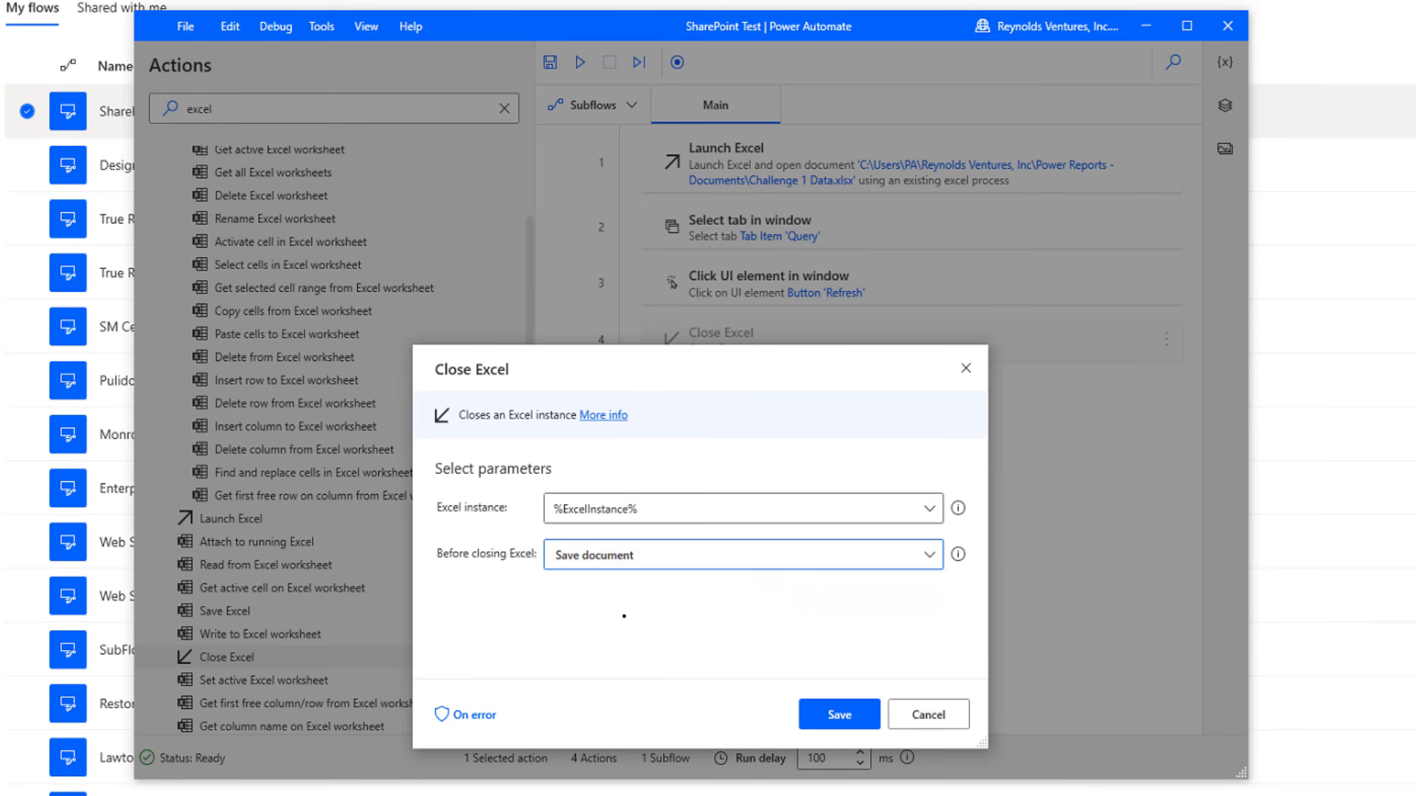
click(842, 723)
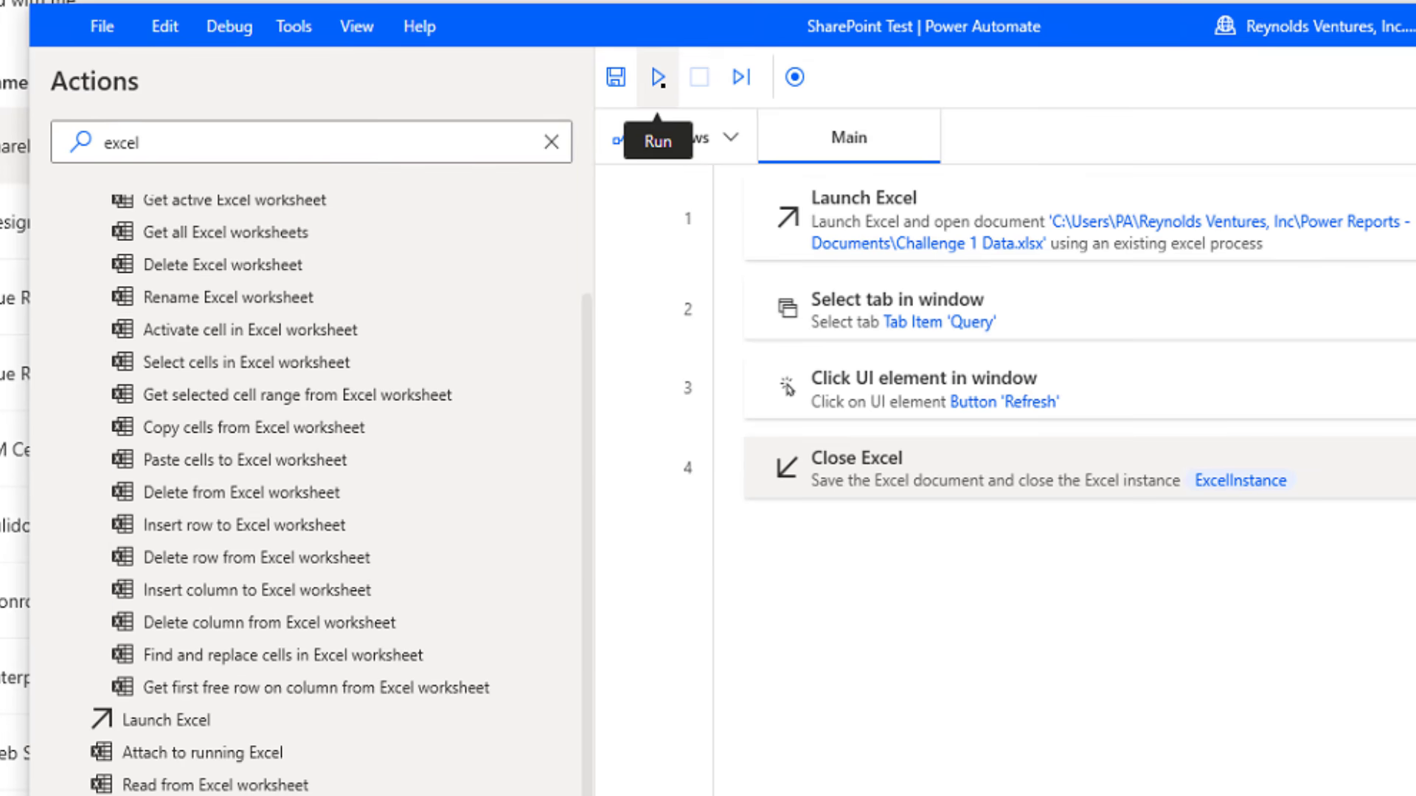
Run the four-step flow and switch to File Explorer to check Challenge 1 Data
click(659, 77)
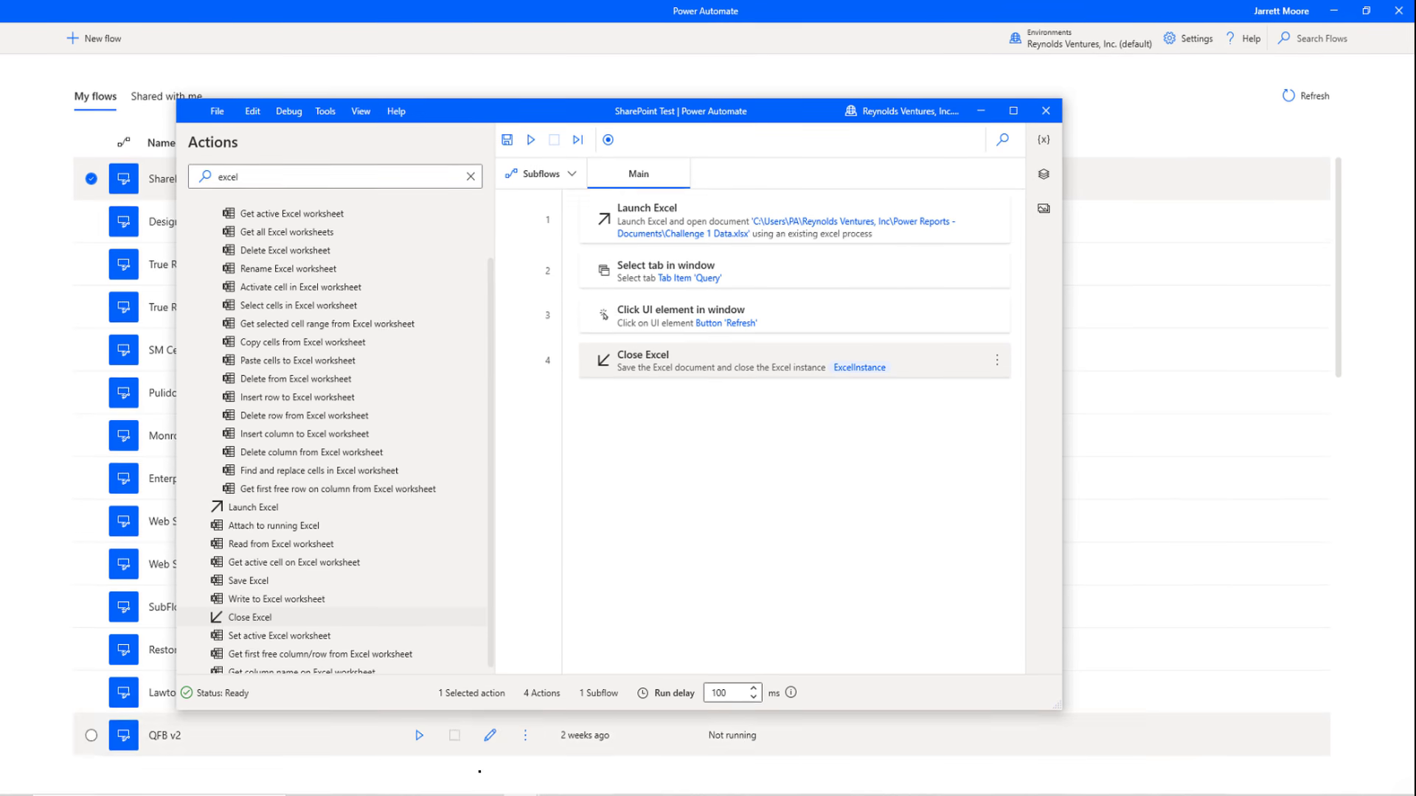
key(alt+Tab)
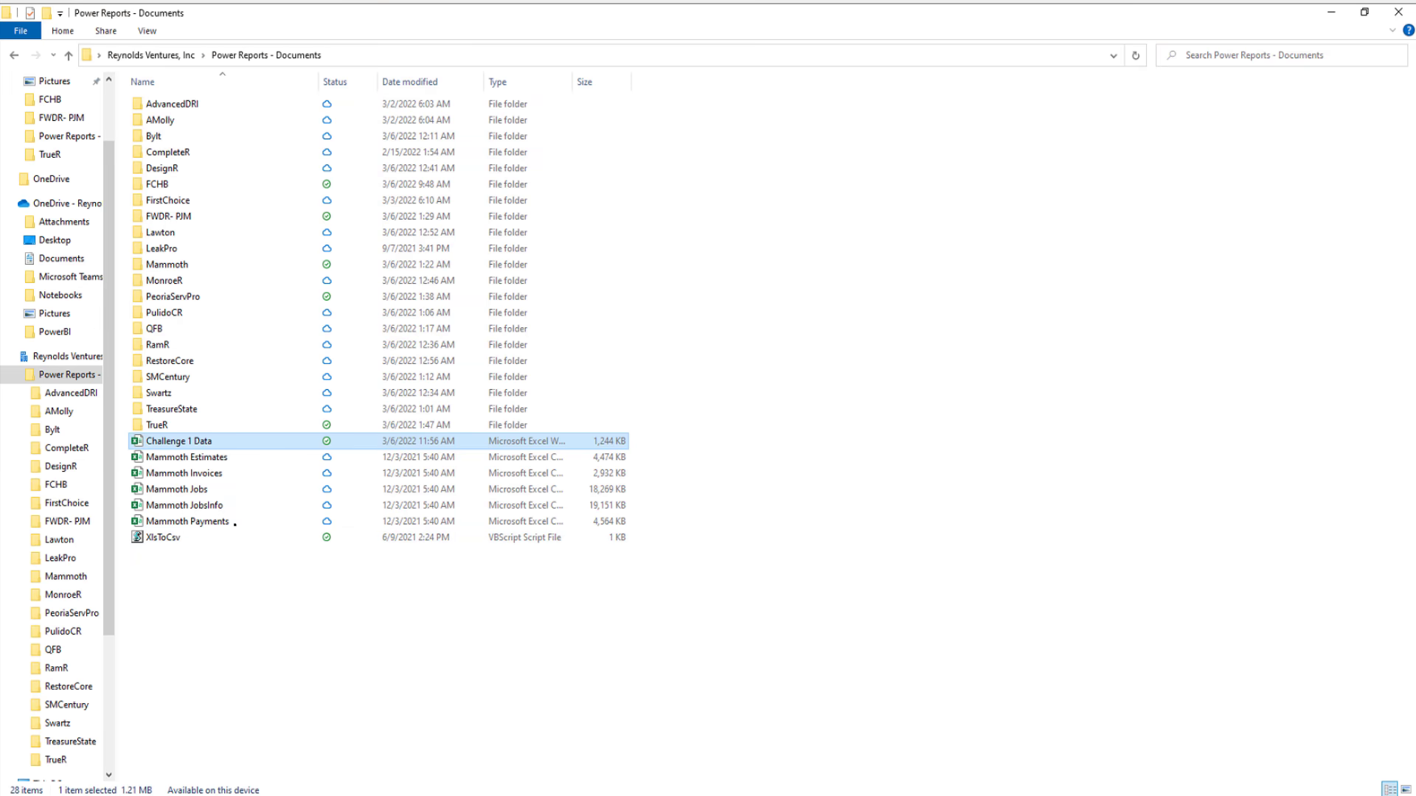